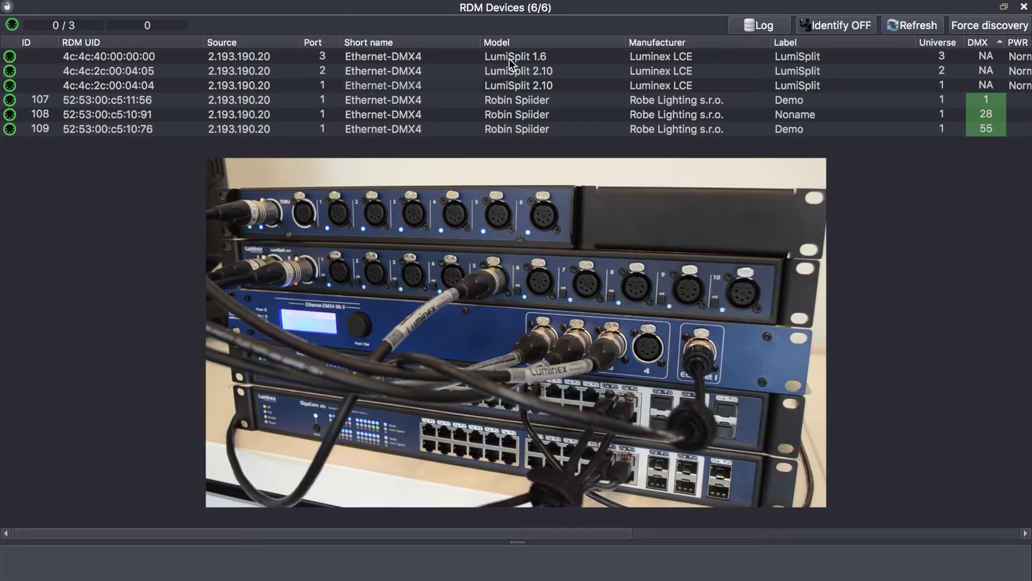
Step: Turn Identify on for the port 1 LumiSplit 2.10 (4c:4c:2c:00:04:04)
{"action": "mouse_move", "coordinate": [509, 59]}
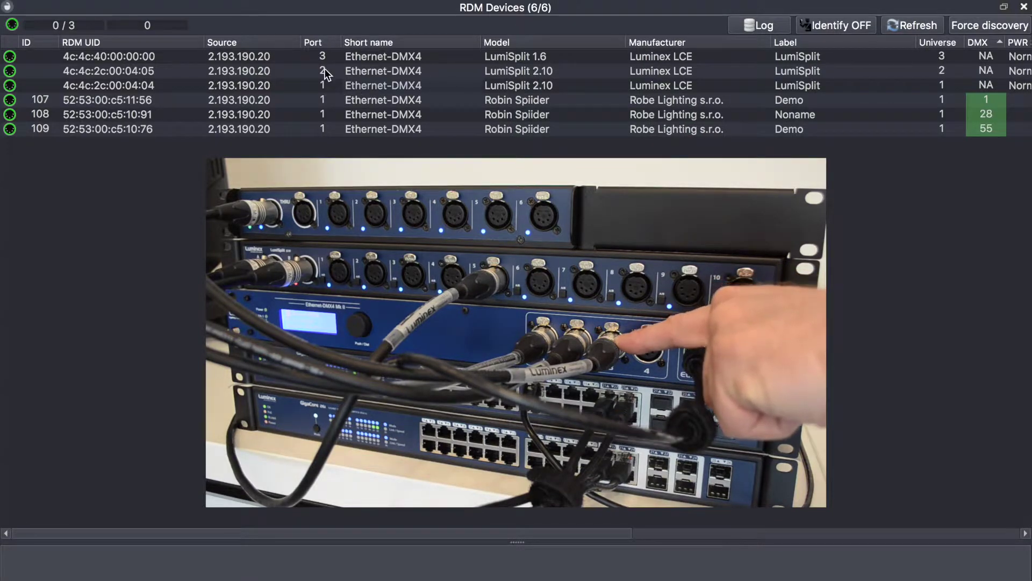
{"action": "mouse_move", "coordinate": [324, 70]}
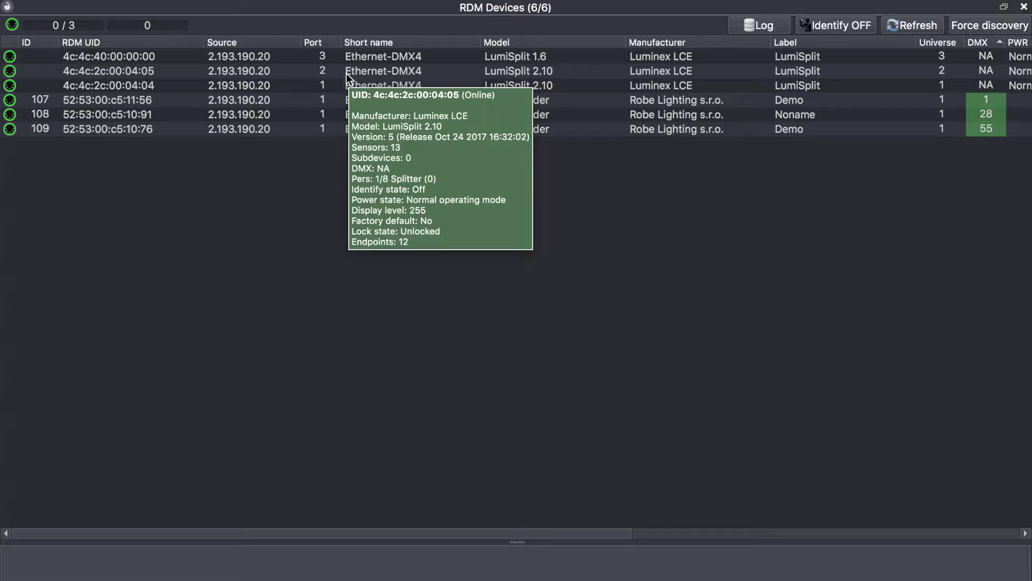
{"action": "left_click", "coordinate": [384, 72]}
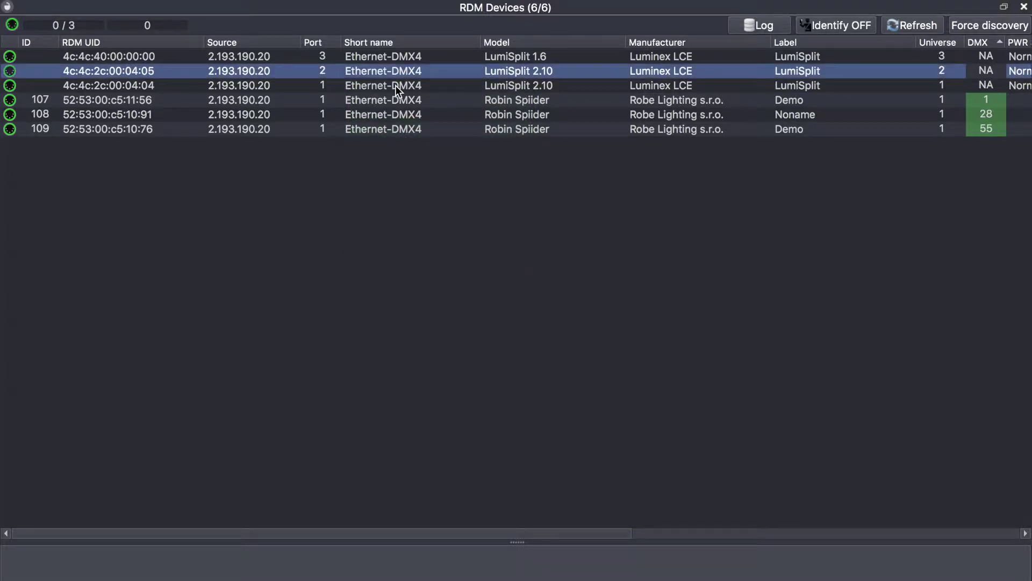
{"action": "left_click", "coordinate": [395, 86]}
{"action": "right_click", "coordinate": [396, 89]}
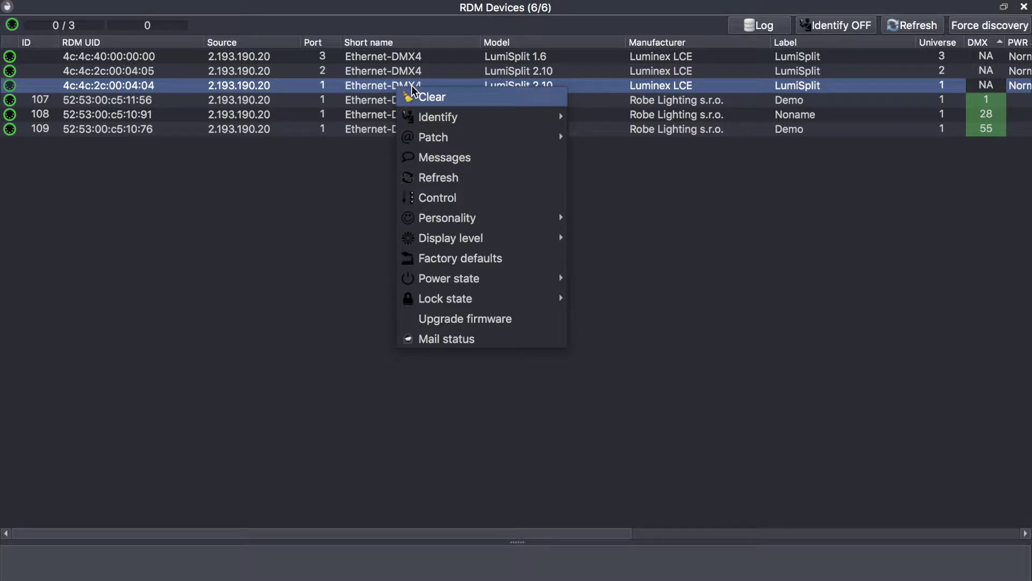
{"action": "mouse_move", "coordinate": [559, 117]}
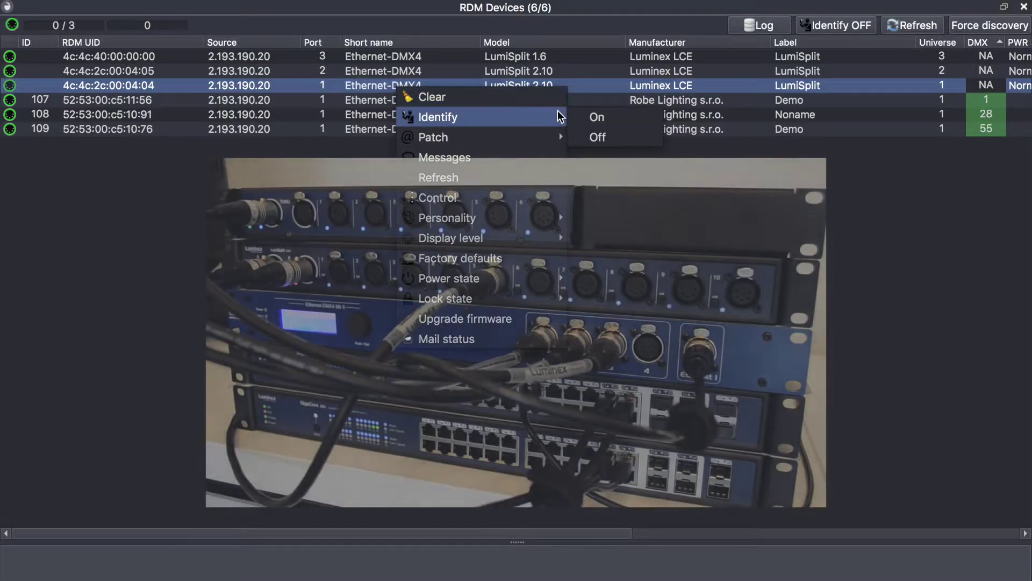
{"action": "left_click", "coordinate": [592, 117]}
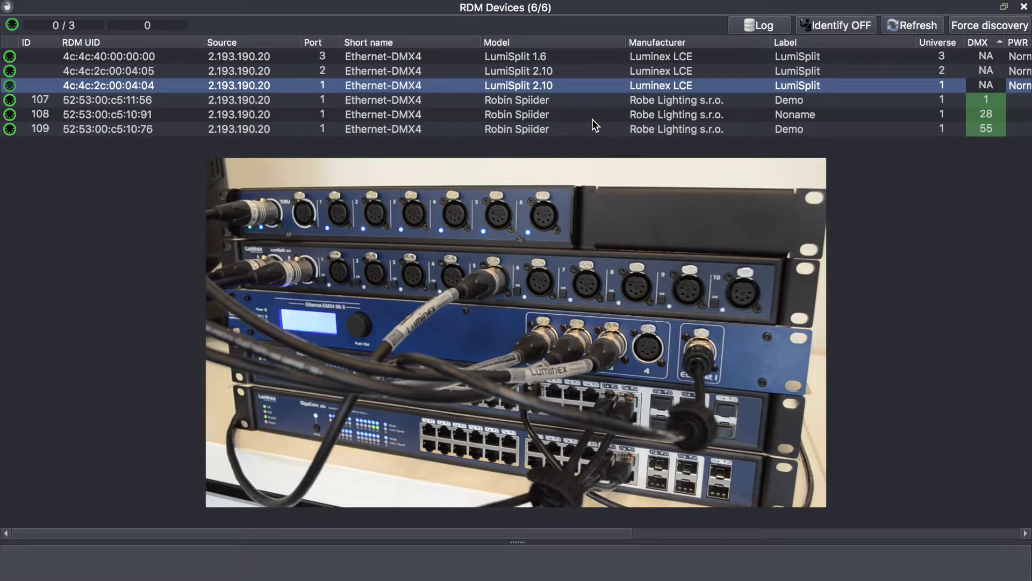
Step: Turn Identify on for the LumiSplit 1.6 (4c:4c:40:00:00:00), then reselect the port 1 LumiSplit
{"action": "left_click", "coordinate": [528, 58]}
{"action": "right_click", "coordinate": [528, 58]}
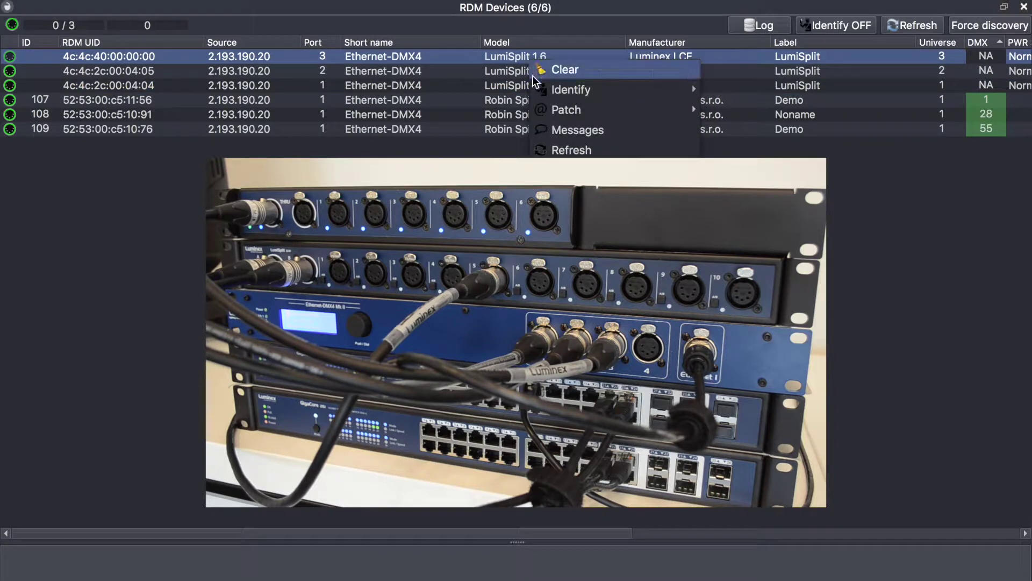
{"action": "mouse_move", "coordinate": [592, 90]}
{"action": "left_click", "coordinate": [734, 98]}
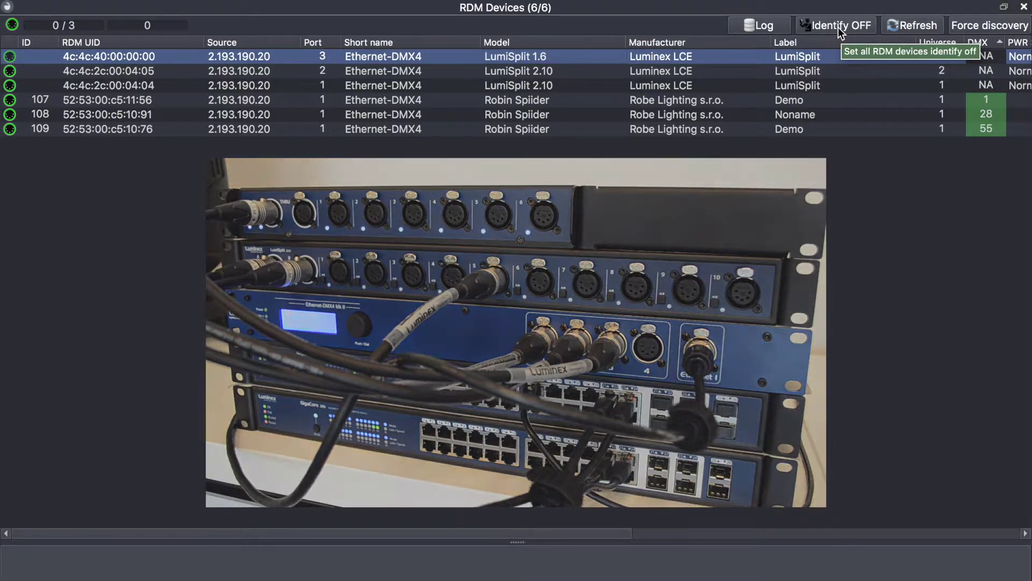
{"action": "left_click", "coordinate": [508, 84]}
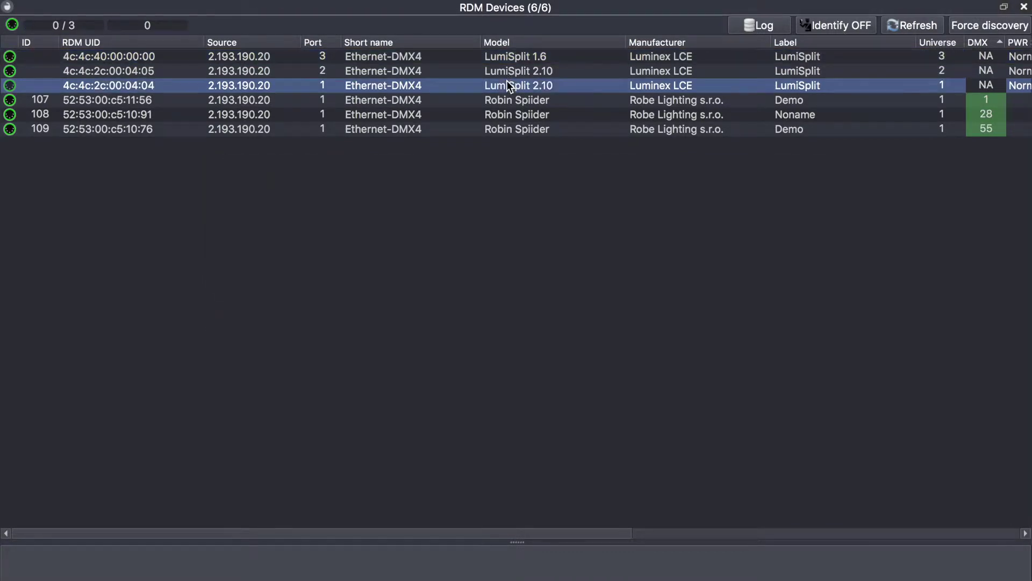
{"action": "right_click", "coordinate": [507, 81]}
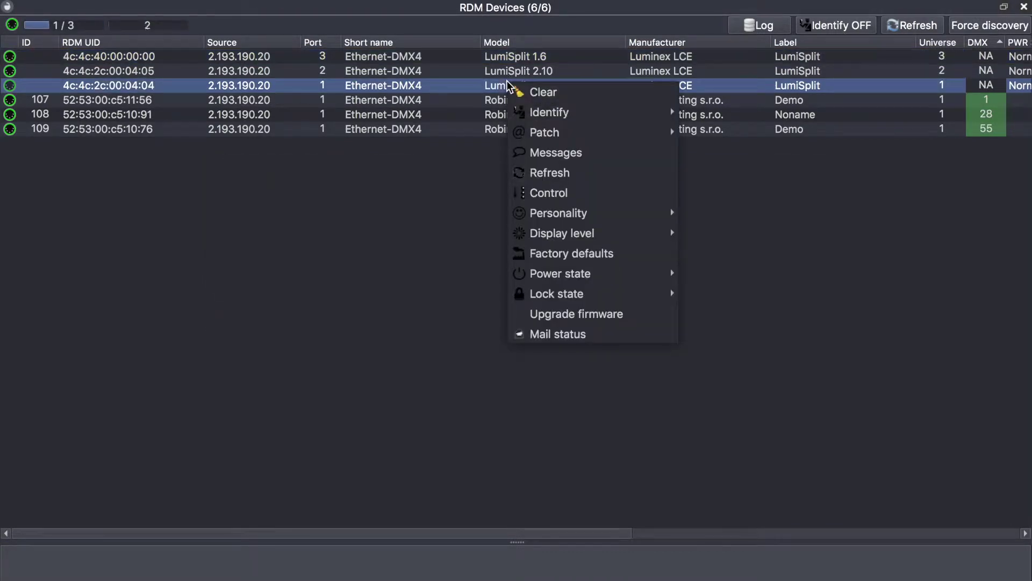
{"action": "left_click", "coordinate": [534, 154]}
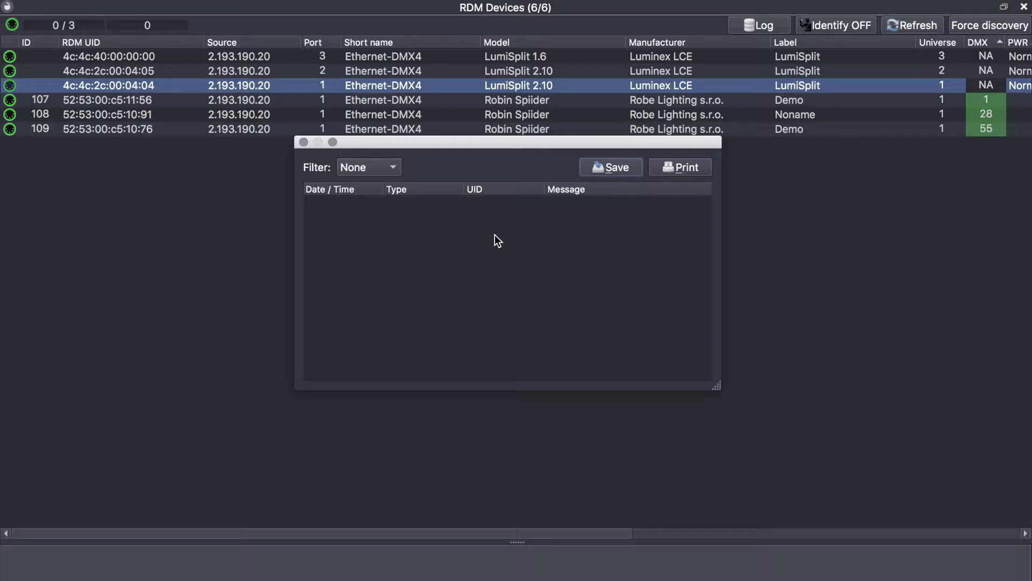
{"action": "left_click", "coordinate": [303, 142]}
{"action": "right_click", "coordinate": [417, 85]}
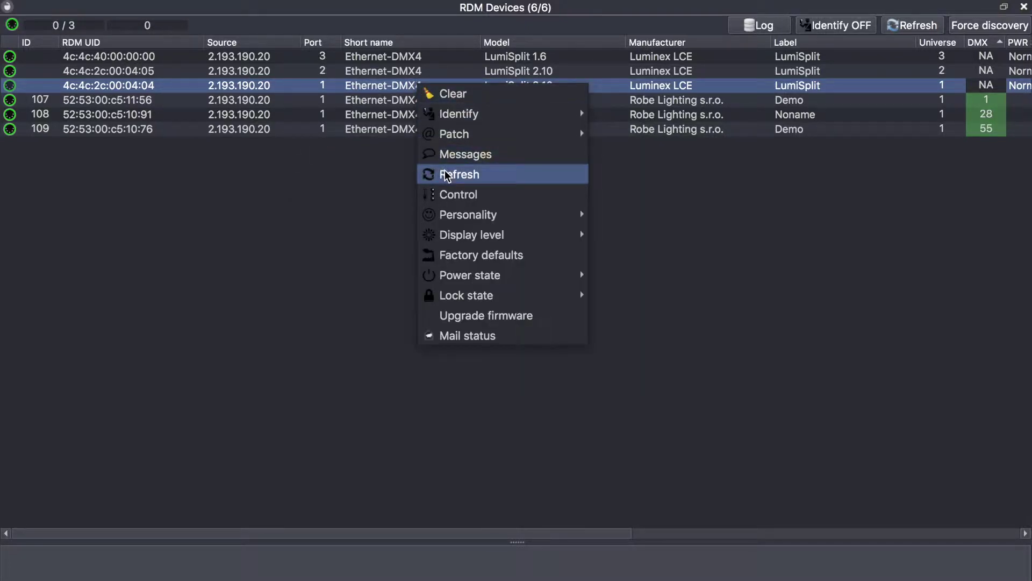
{"action": "mouse_move", "coordinate": [467, 214]}
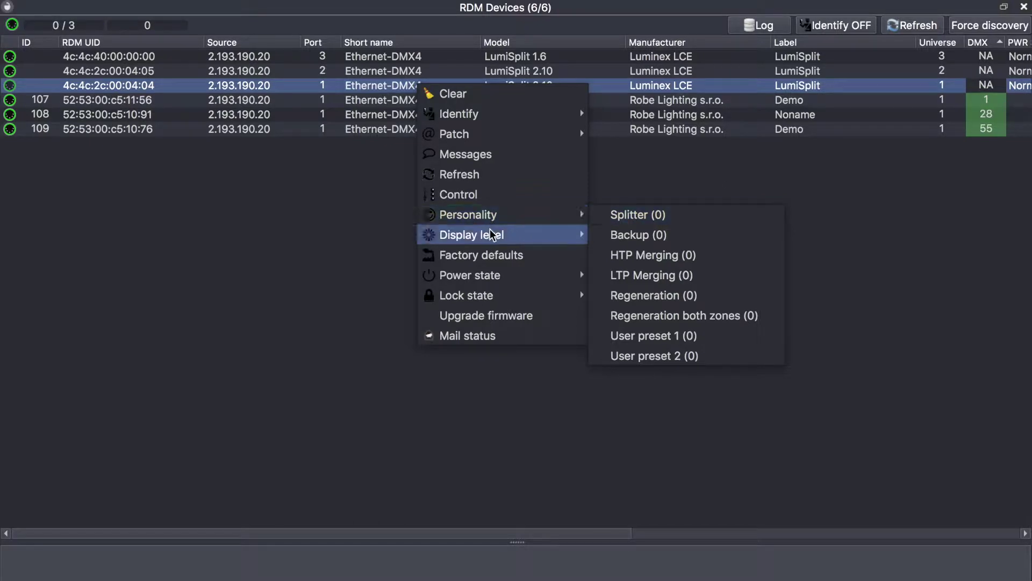
{"action": "mouse_move", "coordinate": [491, 235]}
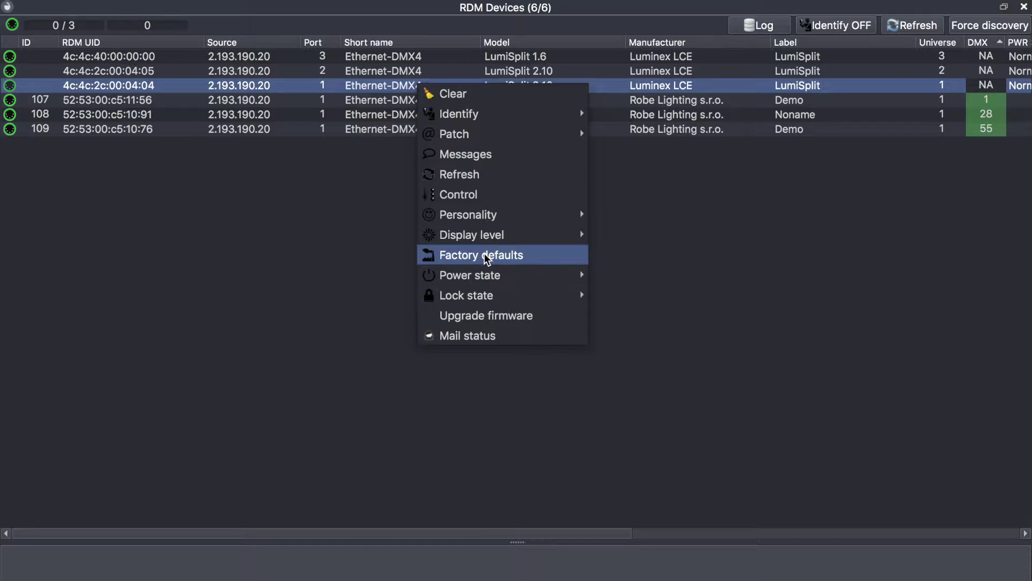
{"action": "mouse_move", "coordinate": [484, 303]}
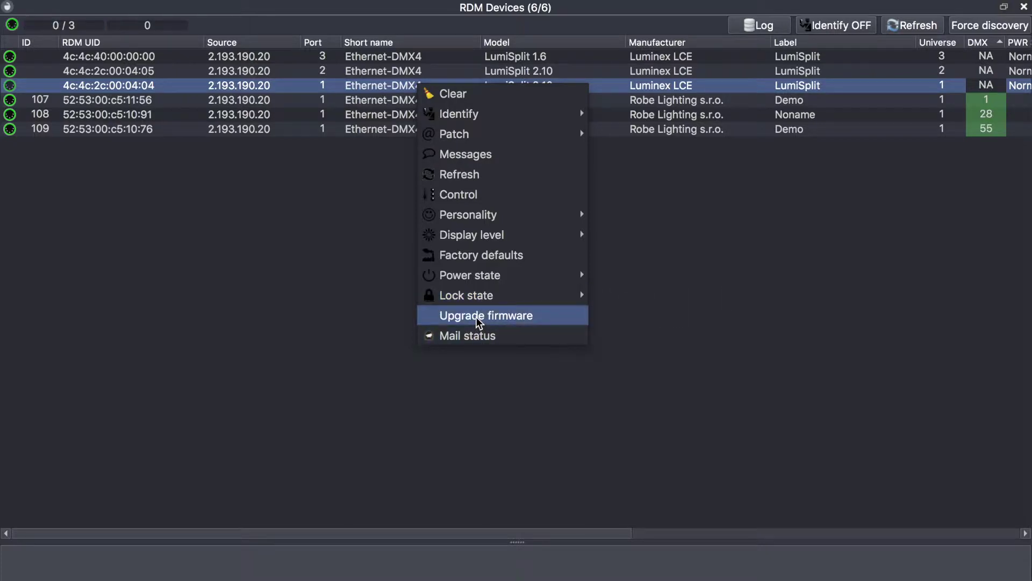
{"action": "left_click", "coordinate": [478, 321]}
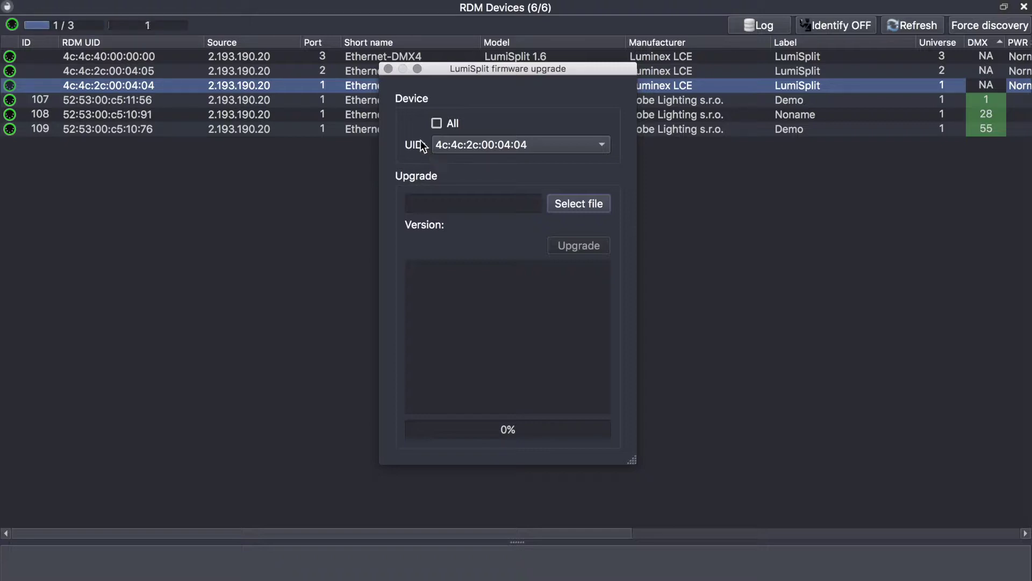
{"action": "left_click", "coordinate": [388, 69]}
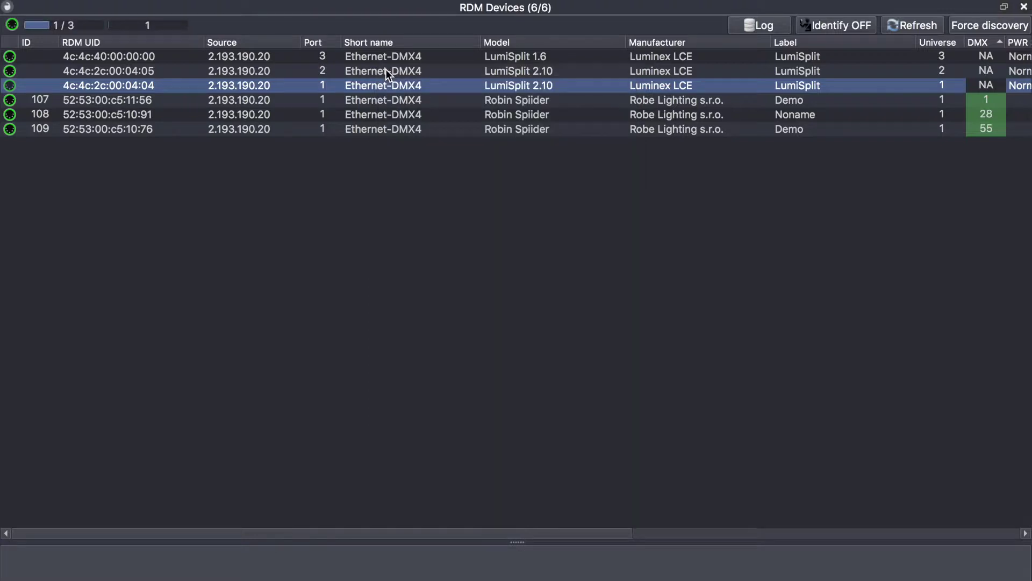
Step: Open the RDM Control window for LumiSplit 4c:4c:2c:00:04:04 and move it down-left
{"action": "right_click", "coordinate": [426, 85]}
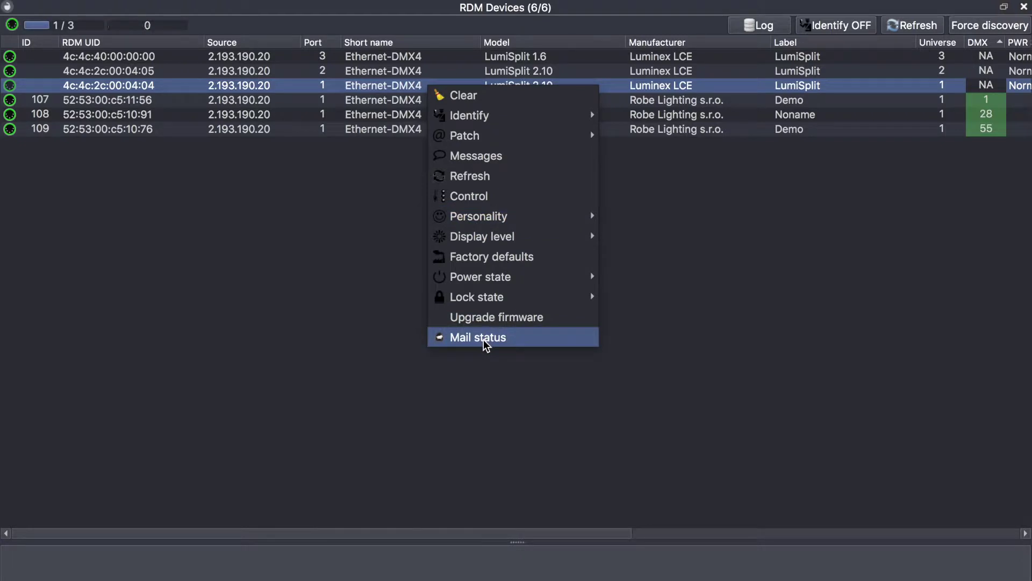
{"action": "left_click", "coordinate": [344, 291]}
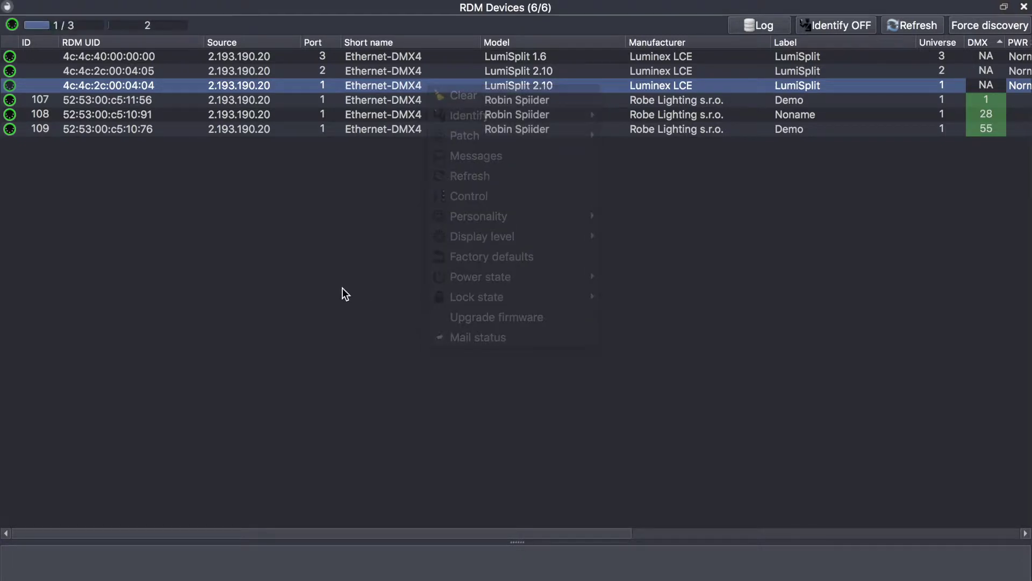
{"action": "right_click", "coordinate": [439, 86]}
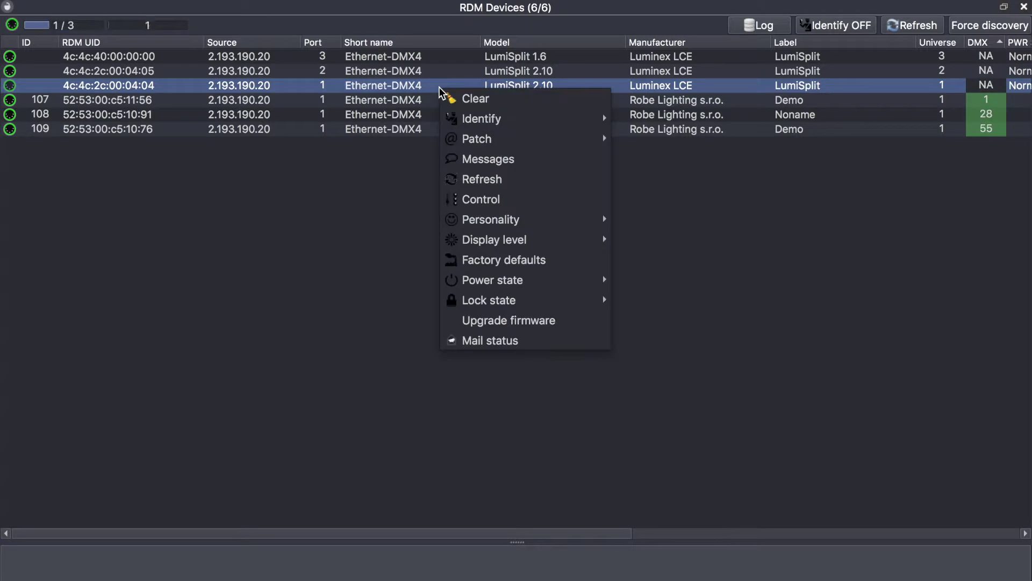
{"action": "left_click", "coordinate": [480, 200]}
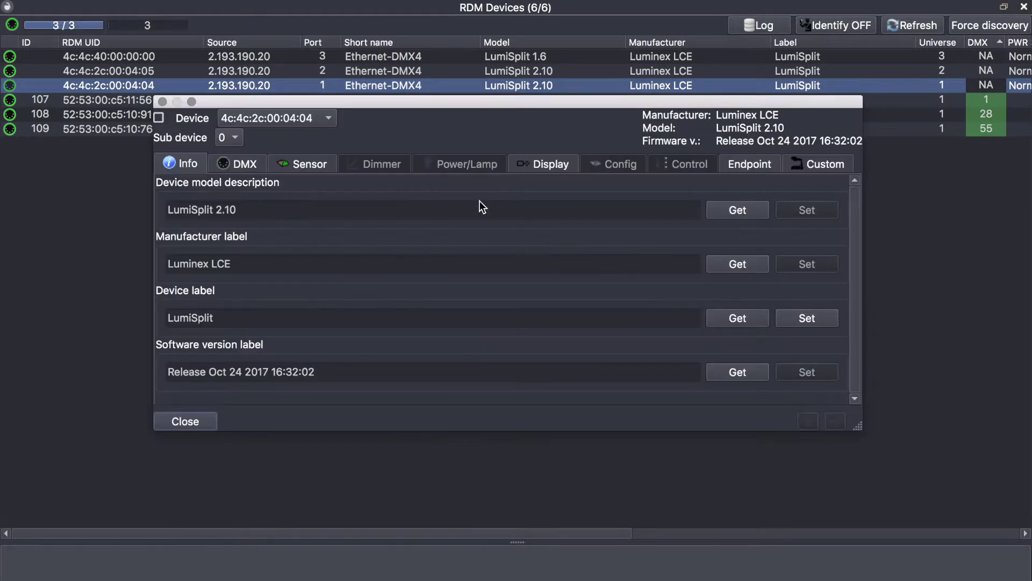
{"action": "left_click_drag", "start_coordinate": [588, 101], "coordinate": [450, 163]}
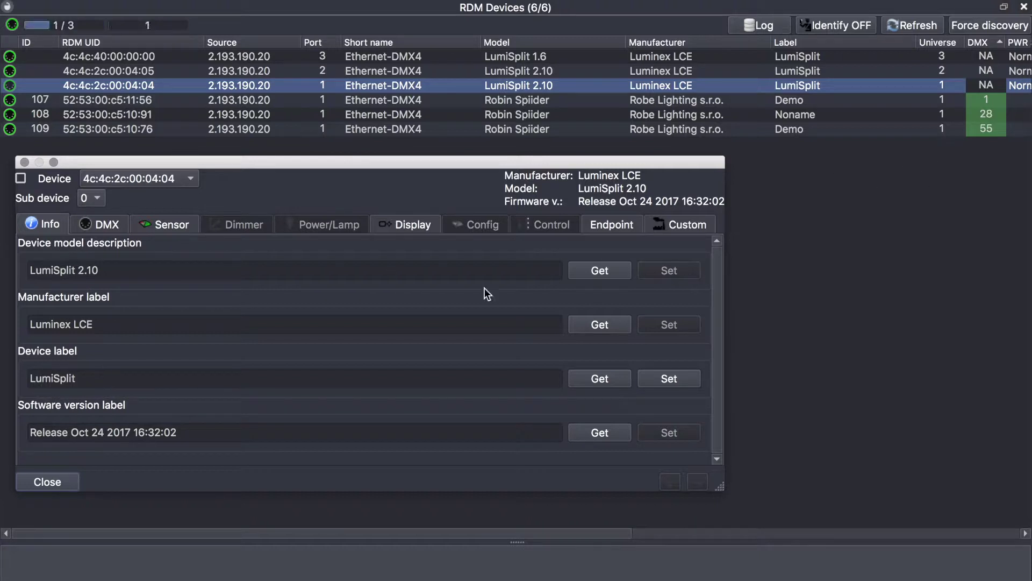
{"action": "left_click", "coordinate": [115, 228]}
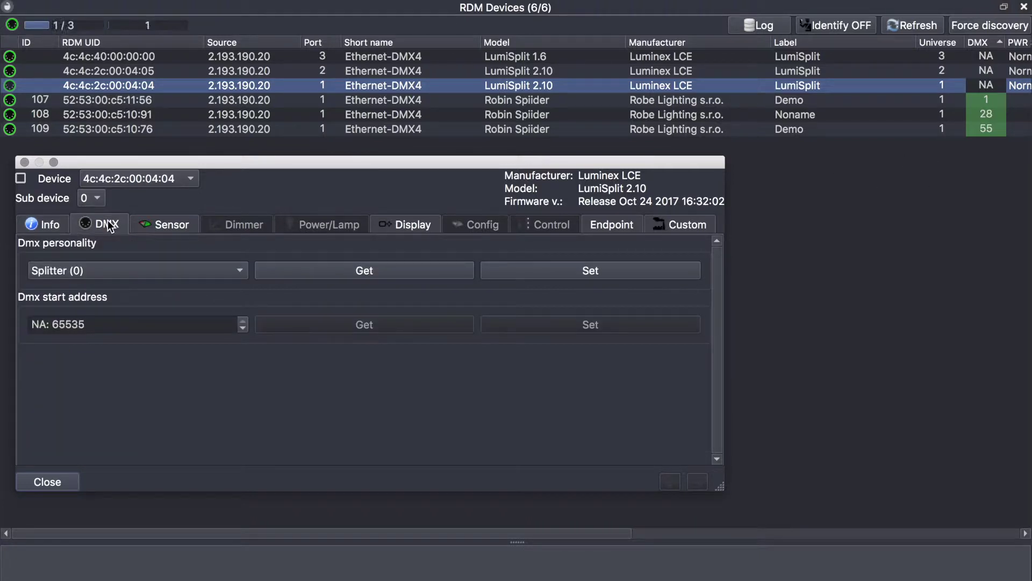
Step: Review the Dmx personality options and leave it on Splitter (0)
{"action": "left_click", "coordinate": [124, 270]}
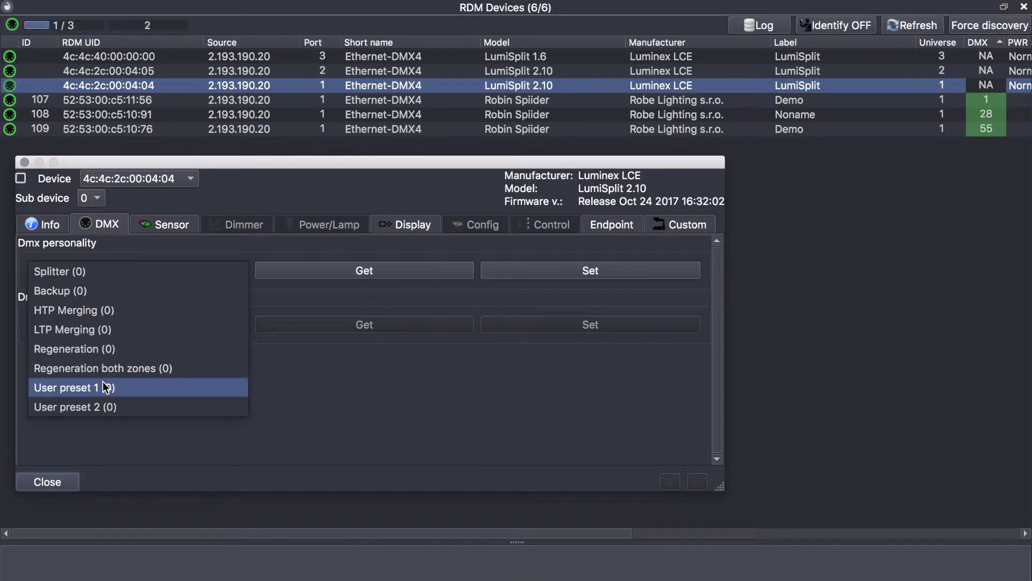
{"action": "left_click", "coordinate": [162, 221]}
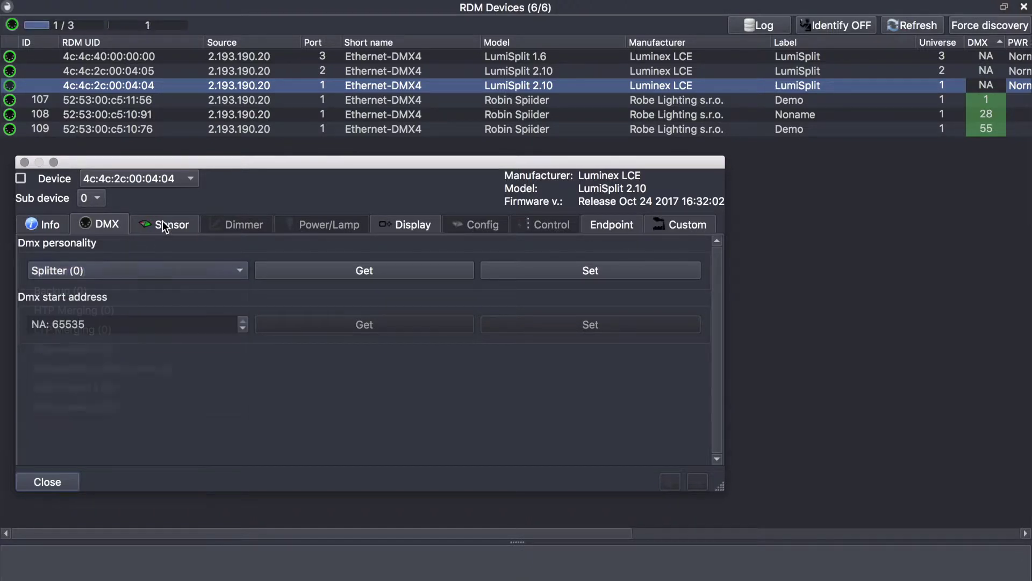
Step: Scroll through the Sensor readings: CPU temperature 44 °C, power inputs and outputs at 1
{"action": "left_click", "coordinate": [163, 221]}
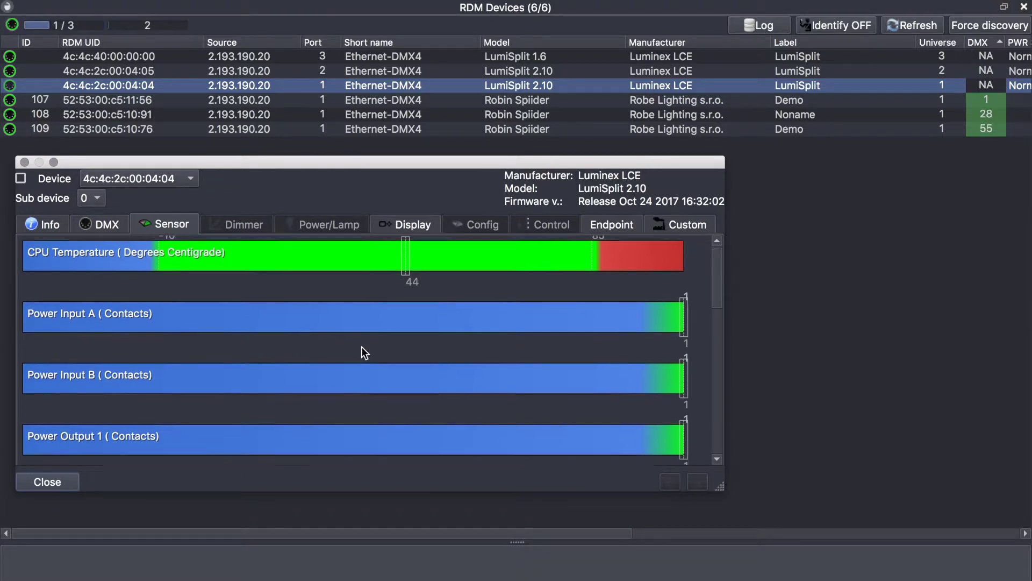
{"action": "scroll", "coordinate": [362, 346], "scroll_direction": "down", "scroll_amount": 1}
{"action": "scroll", "coordinate": [361, 346], "scroll_direction": "up", "scroll_amount": 1}
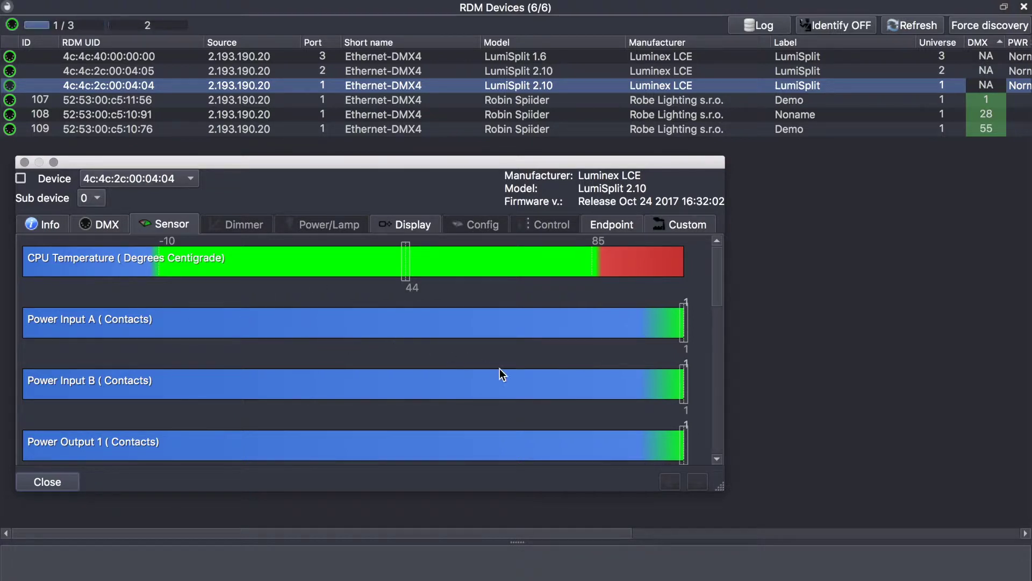
{"action": "scroll", "coordinate": [499, 369], "scroll_direction": "down", "scroll_amount": 3}
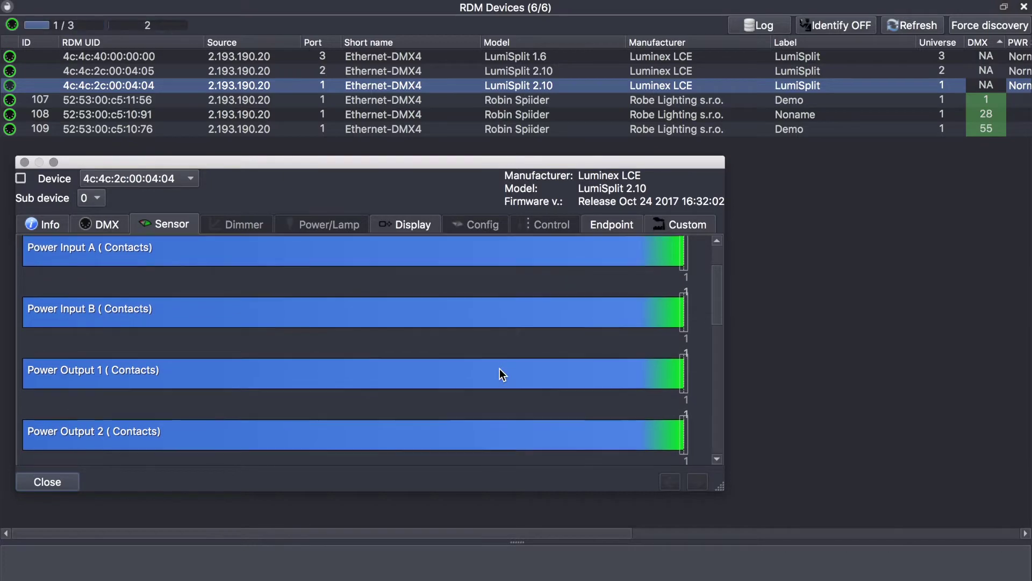
Step: Show the Display tab with the display level at 255
{"action": "scroll", "coordinate": [499, 369], "scroll_direction": "up", "scroll_amount": 3}
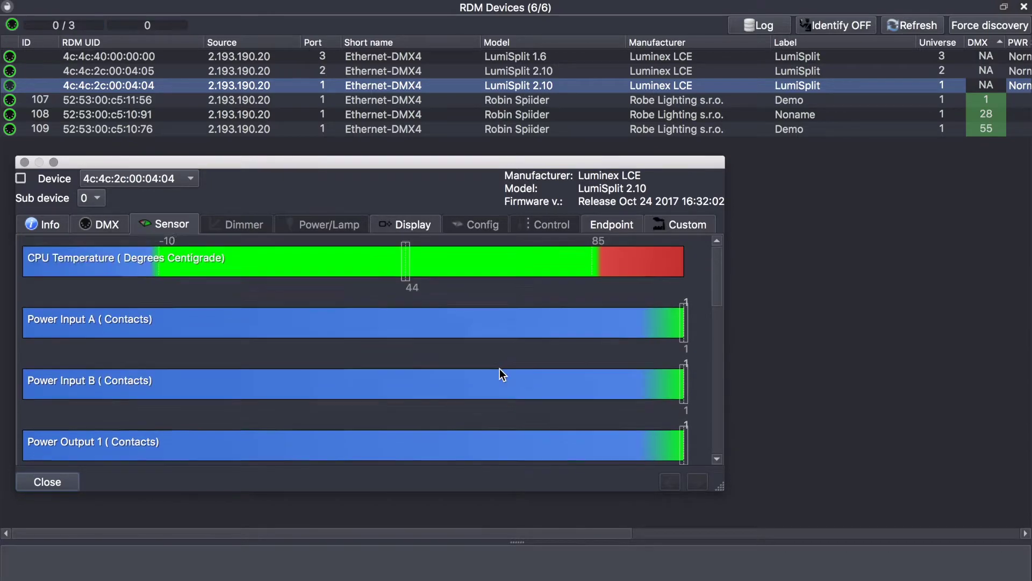
{"action": "left_click", "coordinate": [409, 224]}
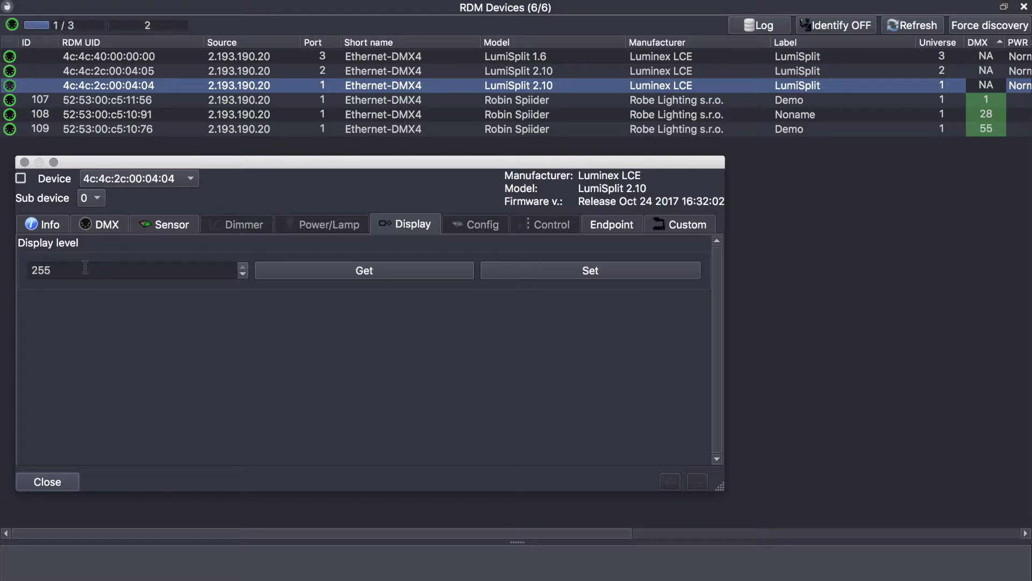
Step: On the Custom tab, enter 1 in Store User Preset, then delete it, leaving it empty
{"action": "left_click", "coordinate": [676, 225]}
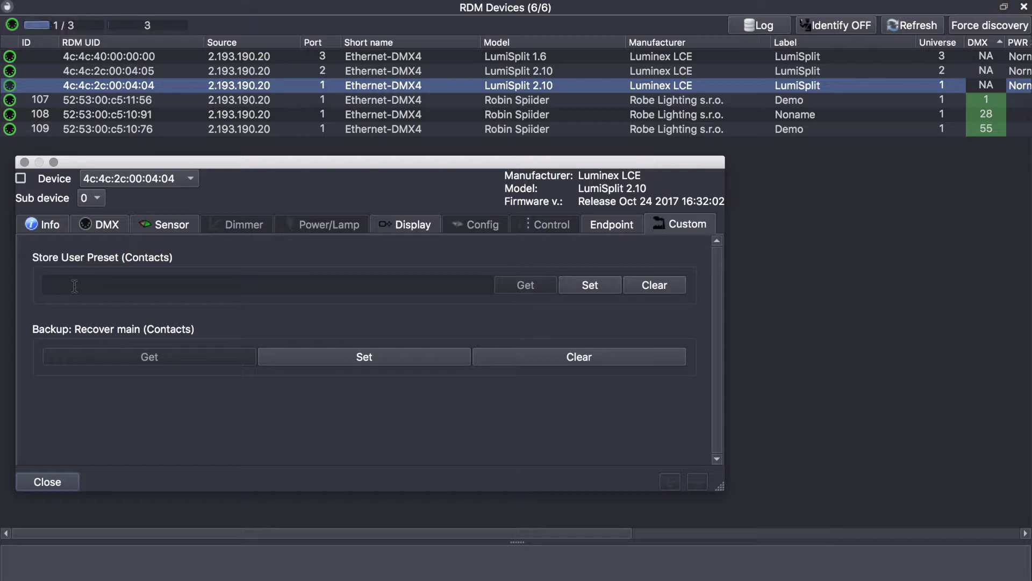
{"action": "left_click", "coordinate": [74, 285]}
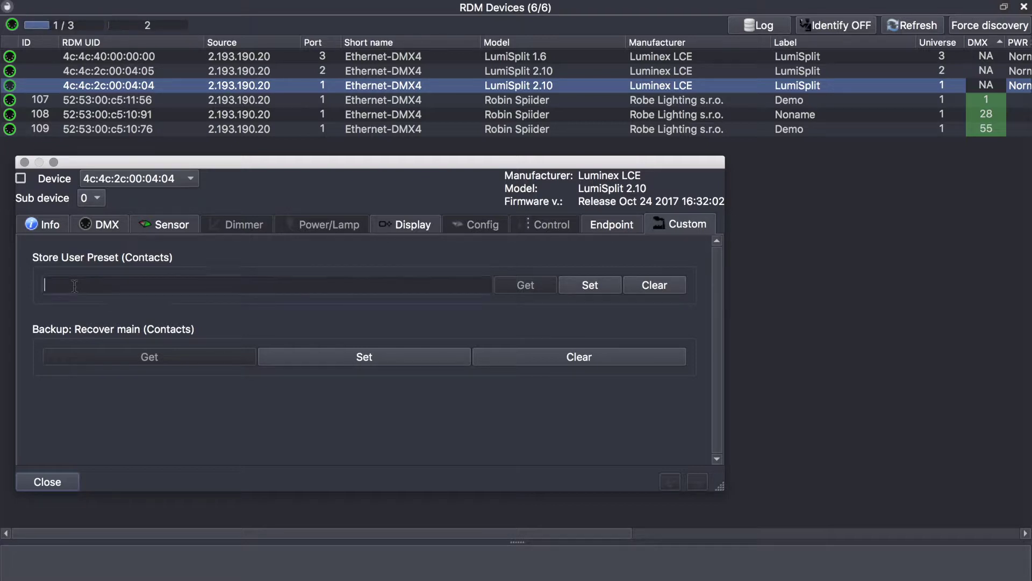
{"action": "type", "text": "1"}
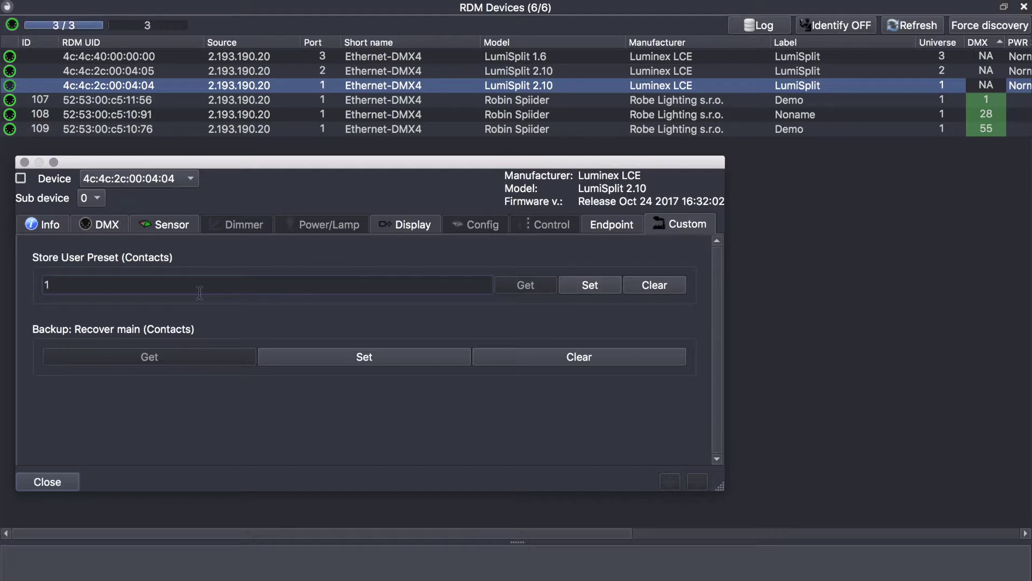
{"action": "key", "text": "BackSpace"}
{"action": "left_click", "coordinate": [136, 280]}
{"action": "left_click", "coordinate": [612, 224]}
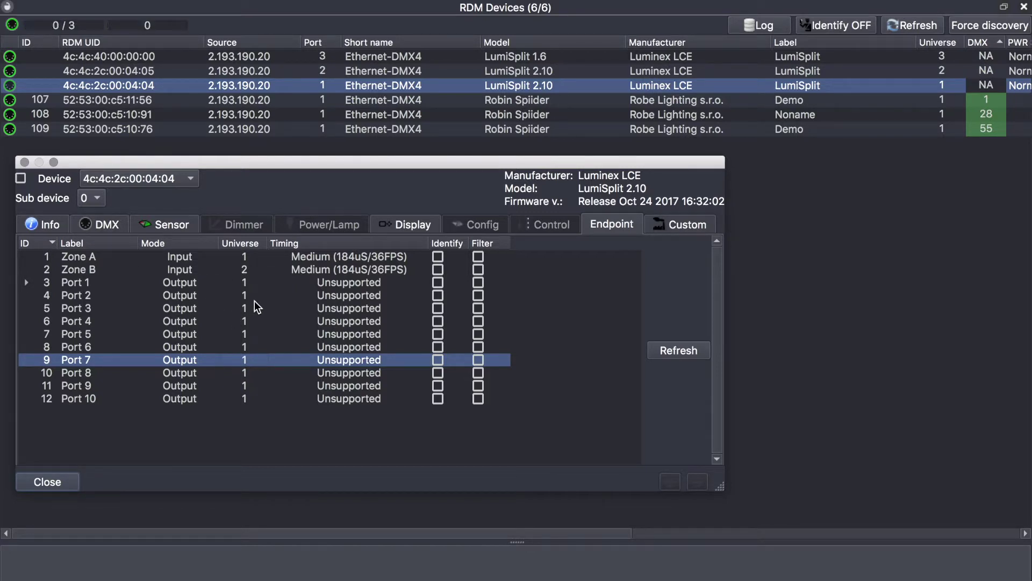
Step: Set Port 7's universe to 2, then revert it to 1
{"action": "double_click", "coordinate": [248, 361]}
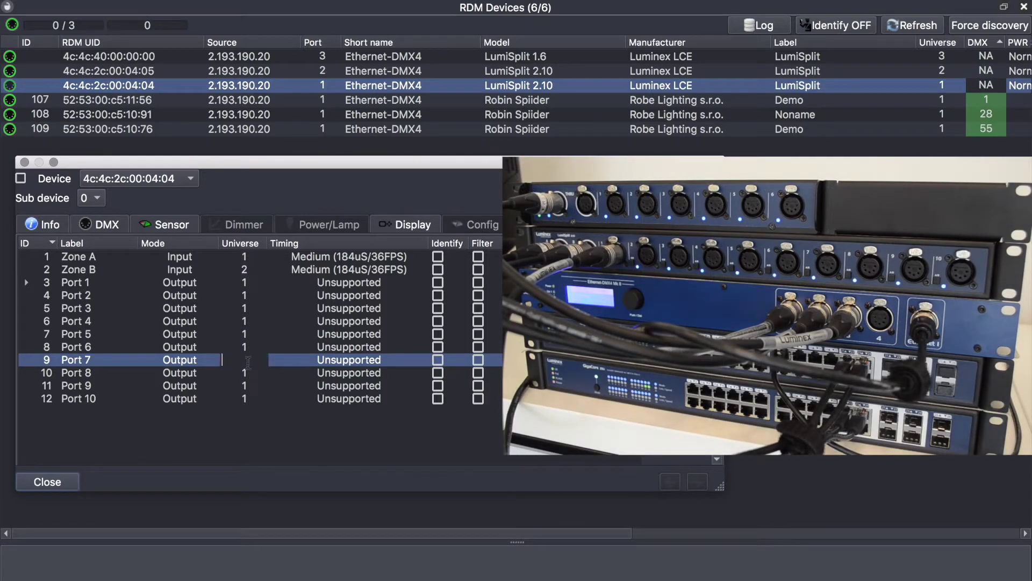
{"action": "type", "text": "2"}
{"action": "key", "text": "Return"}
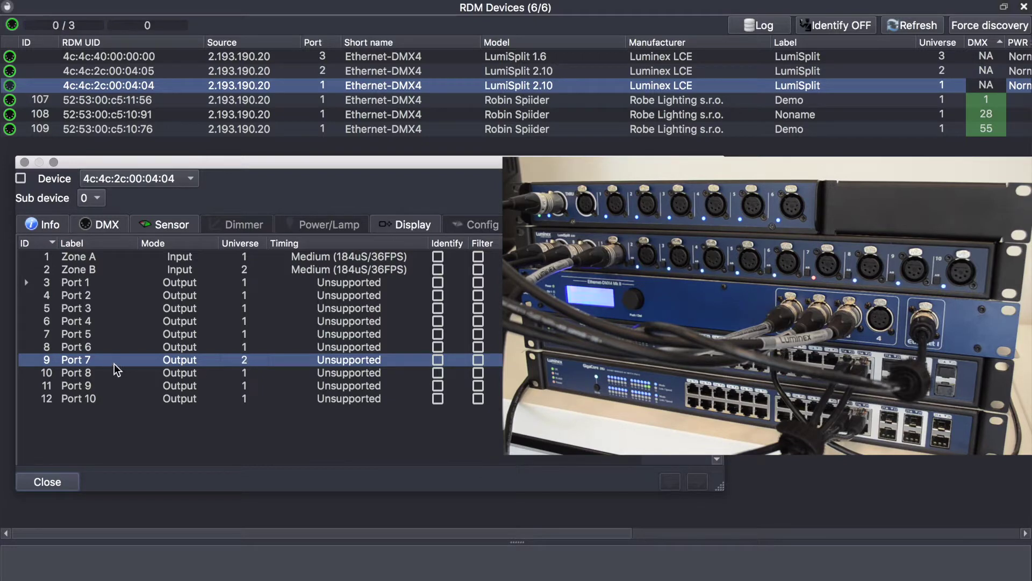
{"action": "double_click", "coordinate": [253, 363]}
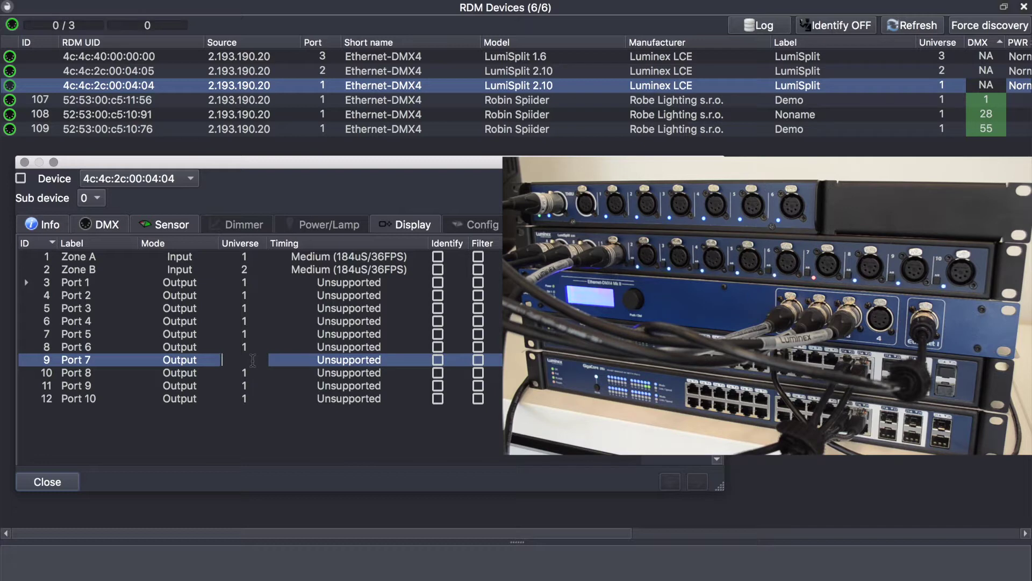
{"action": "type", "text": "1"}
{"action": "key", "text": "Return"}
Step: Assign Ports 6, 5, 4 and 7 to universe 2
{"action": "left_click", "coordinate": [252, 348]}
{"action": "double_click", "coordinate": [252, 349]}
{"action": "type", "text": "2"}
{"action": "key", "text": "Return"}
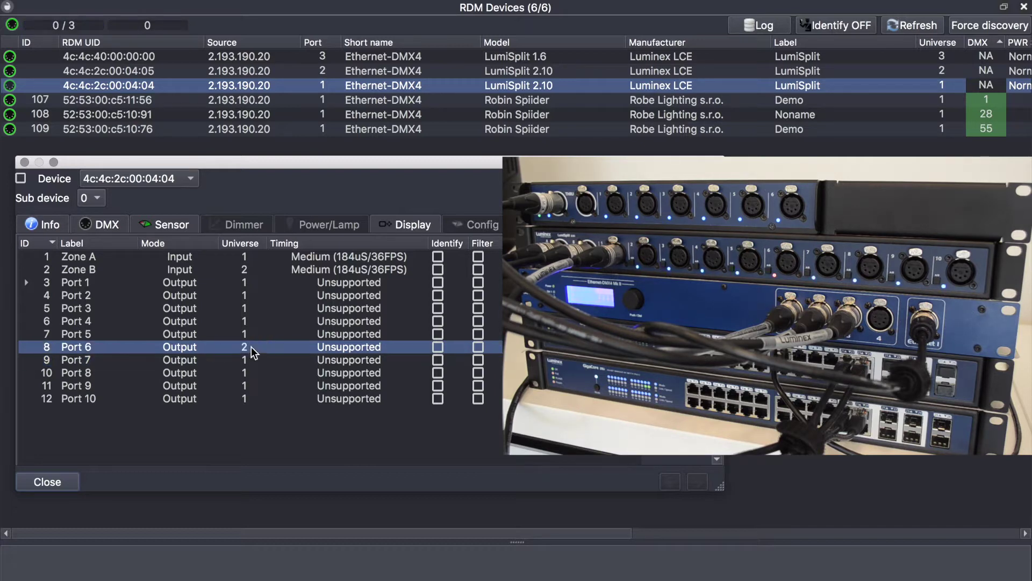
{"action": "left_click", "coordinate": [248, 331]}
{"action": "double_click", "coordinate": [248, 333]}
{"action": "type", "text": "2"}
{"action": "key", "text": "Return"}
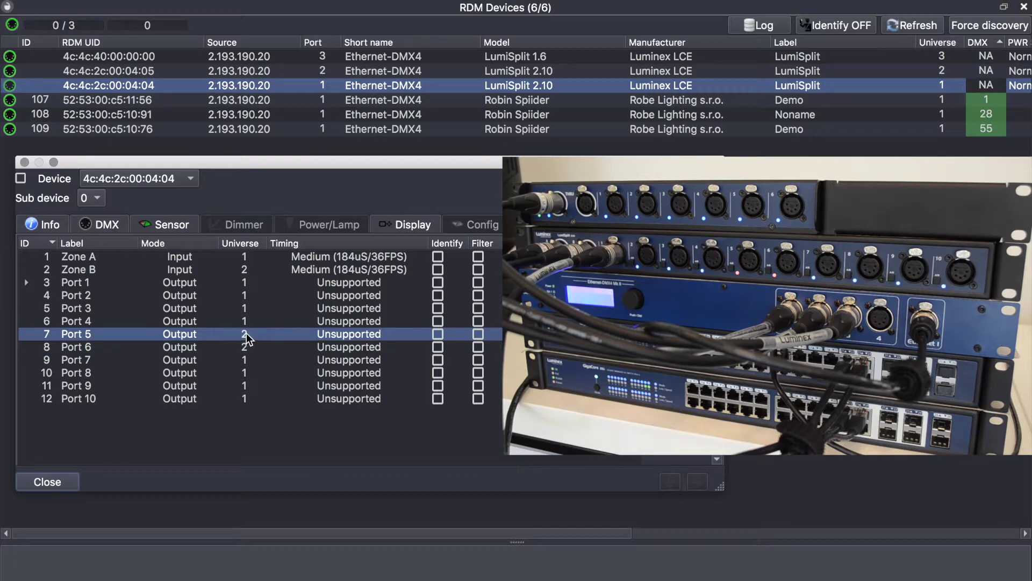
{"action": "left_click", "coordinate": [246, 324]}
{"action": "double_click", "coordinate": [245, 322]}
{"action": "type", "text": "2"}
{"action": "key", "text": "Return"}
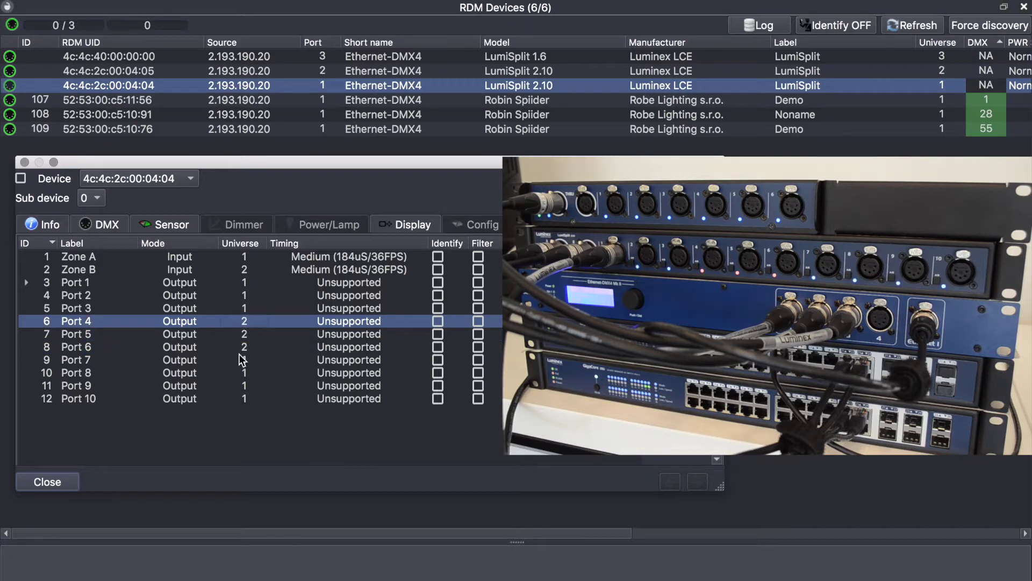
{"action": "left_click", "coordinate": [245, 359]}
{"action": "double_click", "coordinate": [245, 360]}
{"action": "type", "text": "2"}
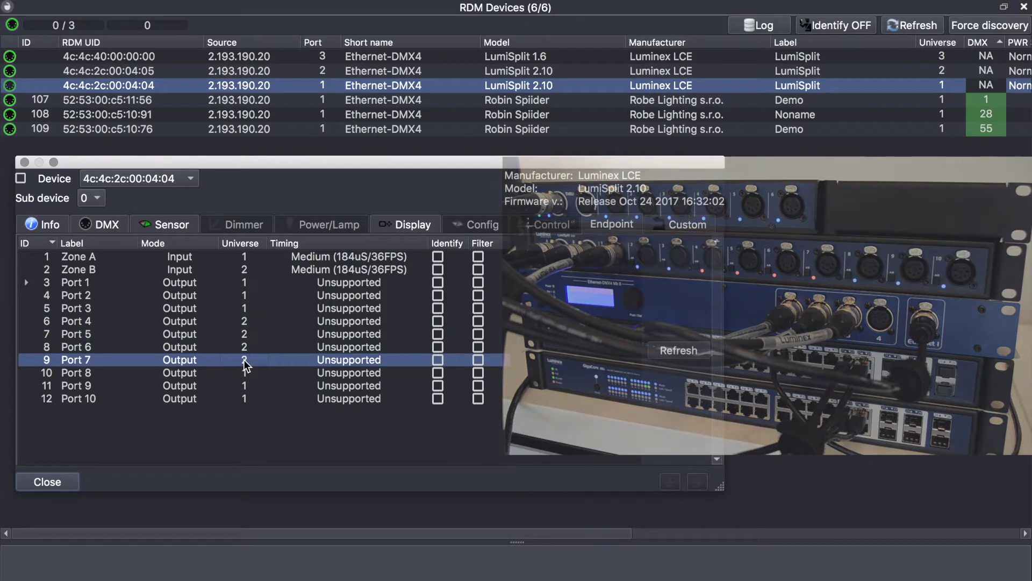
{"action": "key", "text": "Return"}
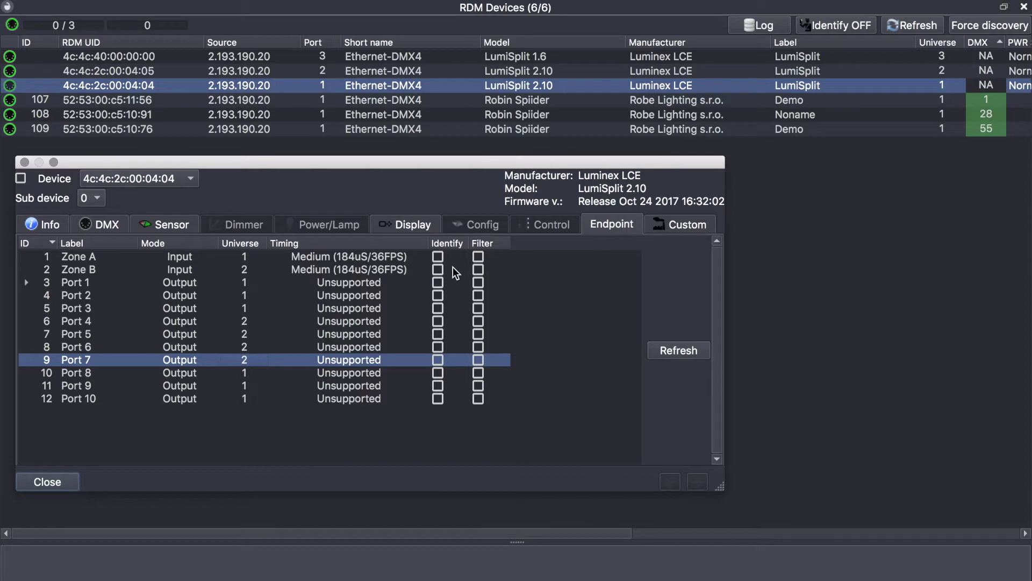
{"action": "left_click", "coordinate": [480, 259]}
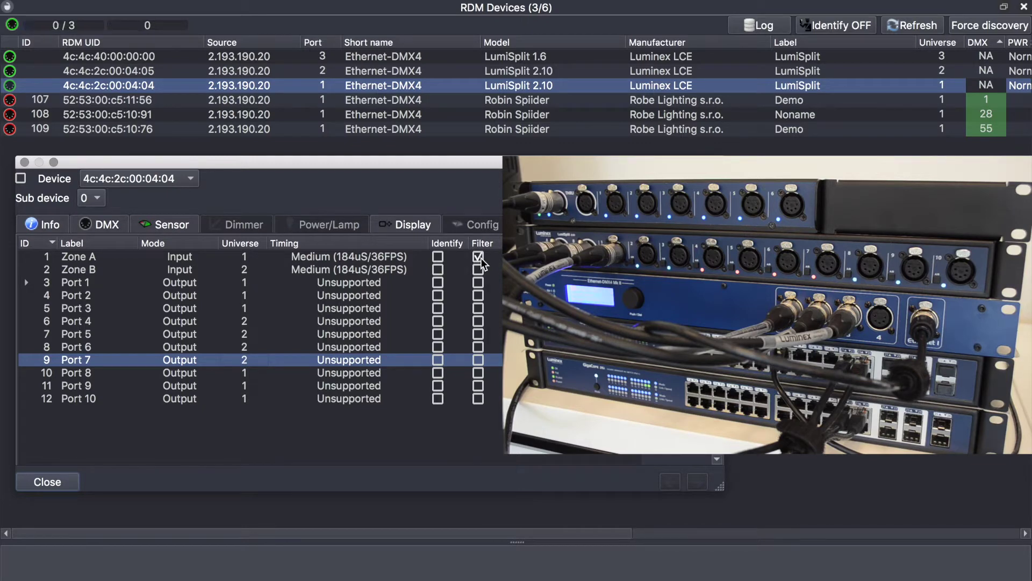
{"action": "left_click", "coordinate": [479, 257]}
{"action": "left_click", "coordinate": [480, 271]}
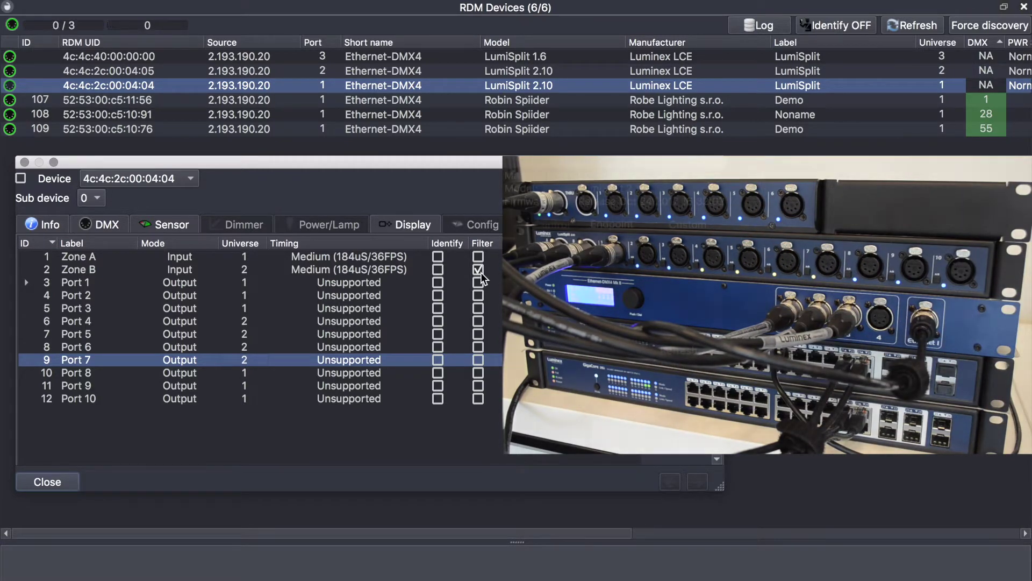
{"action": "left_click", "coordinate": [480, 271]}
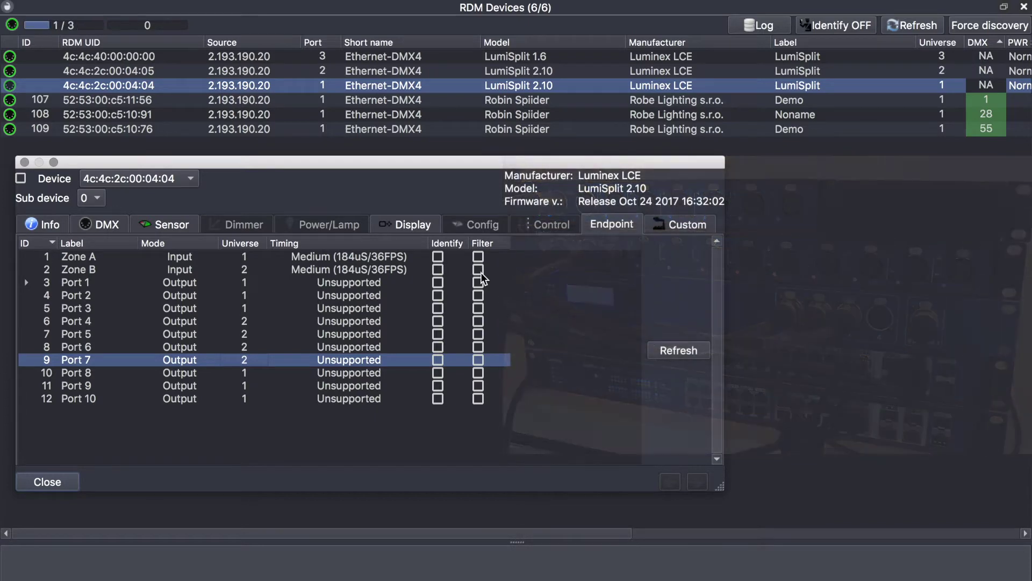
{"action": "double_click", "coordinate": [401, 261]}
Step: Review Zone A's timing speeds and keep Medium (184uS/36FPS)
{"action": "left_click", "coordinate": [404, 261]}
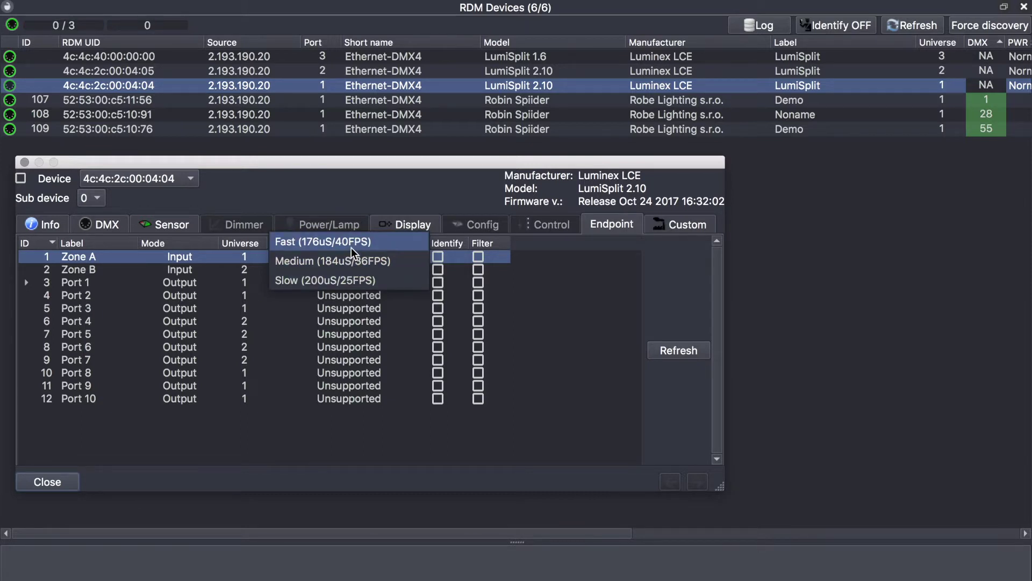
{"action": "left_click", "coordinate": [353, 261]}
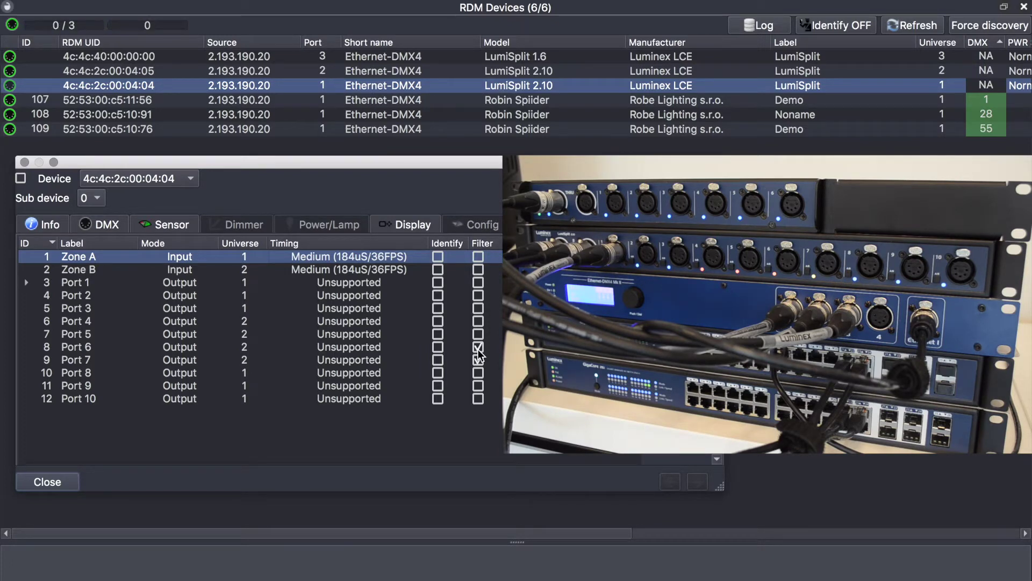
Step: Turn off Port 6's filter, toggle the Port 2 and Port 3 filters, and nudge the window
{"action": "left_click", "coordinate": [478, 348]}
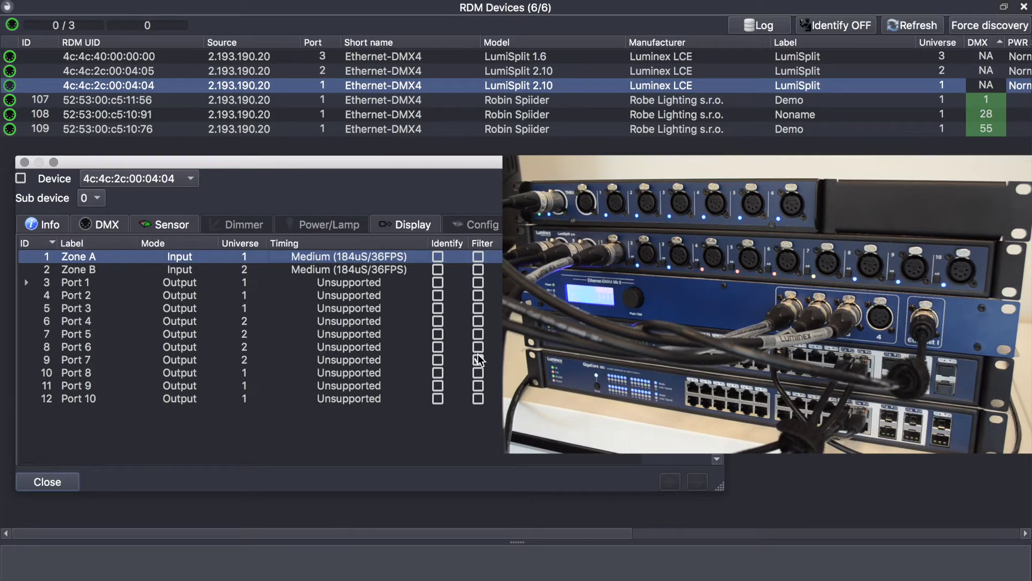
{"action": "left_click", "coordinate": [478, 295]}
{"action": "left_click", "coordinate": [478, 308]}
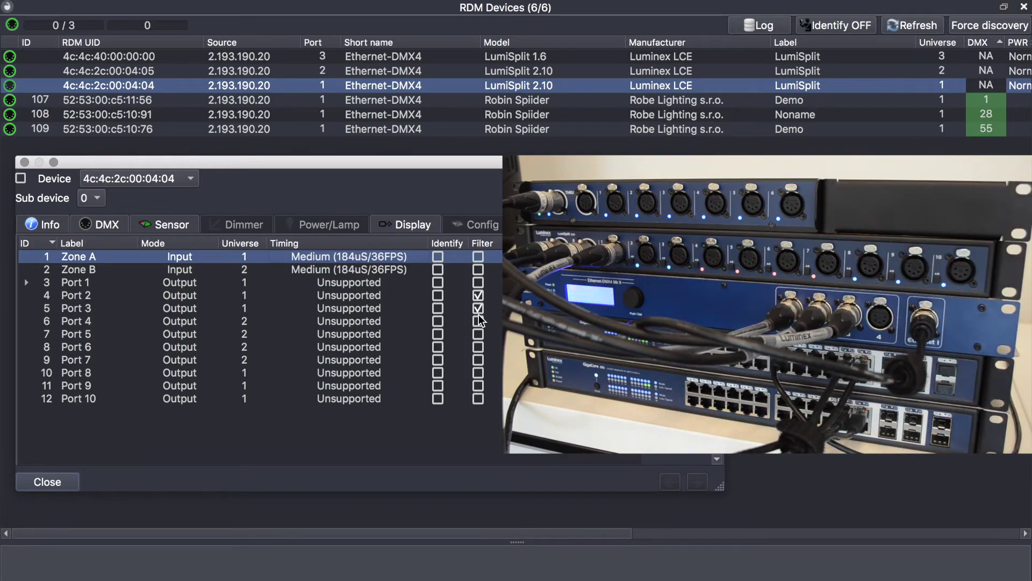
{"action": "left_click", "coordinate": [479, 310]}
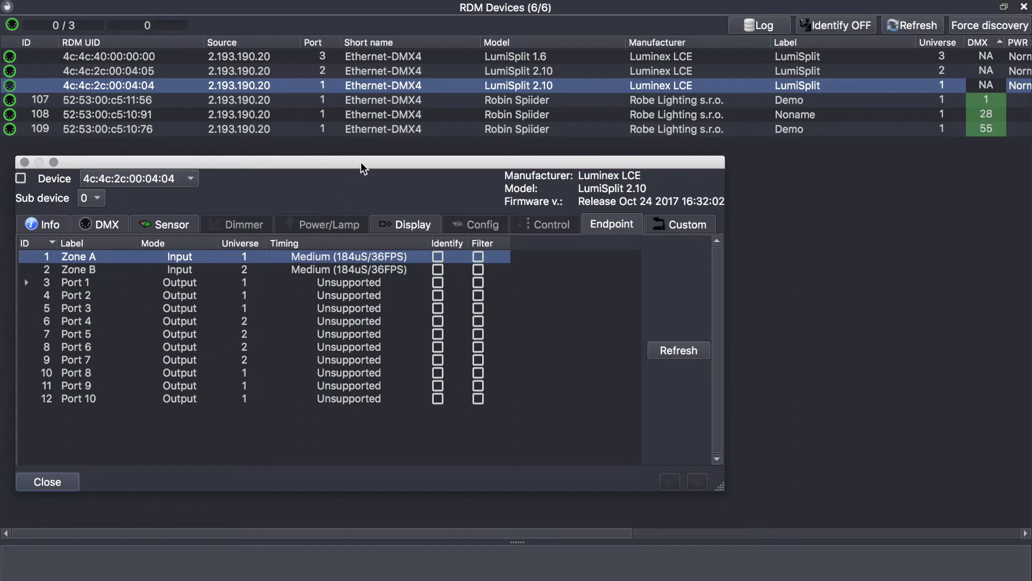
{"action": "left_click_drag", "start_coordinate": [363, 168], "coordinate": [383, 172]}
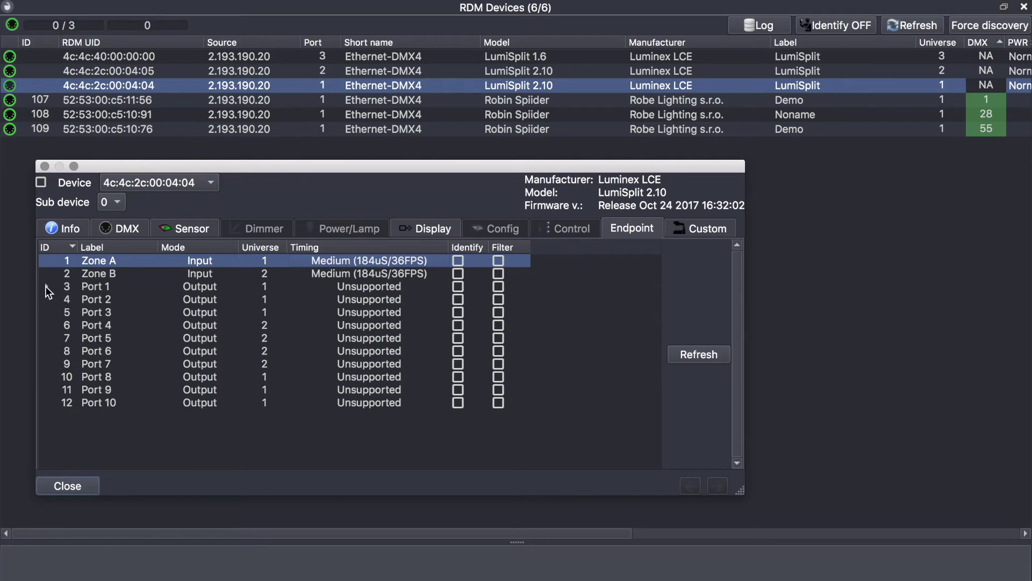
{"action": "left_click", "coordinate": [47, 287]}
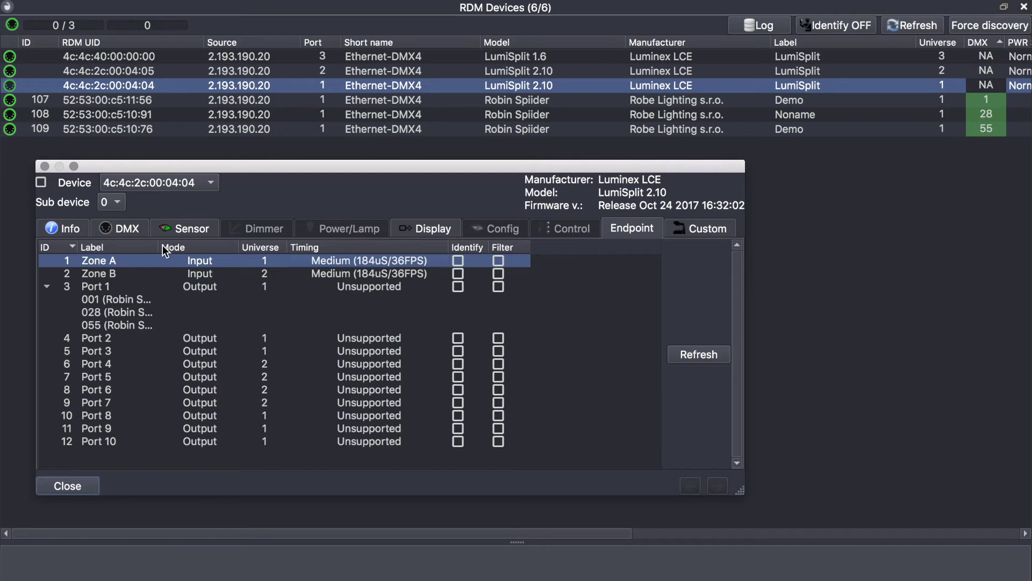
Step: Widen the Label column so Port 1's Robin Spiider fixtures 001, 028 and 055 read fully
{"action": "left_click_drag", "start_coordinate": [160, 245], "coordinate": [232, 245]}
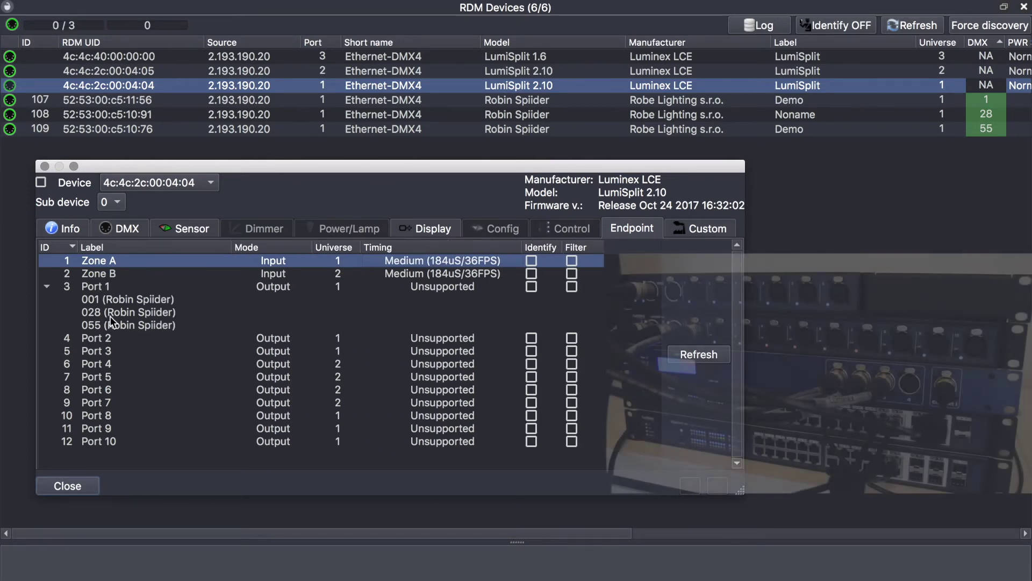
{"action": "mouse_move", "coordinate": [107, 303]}
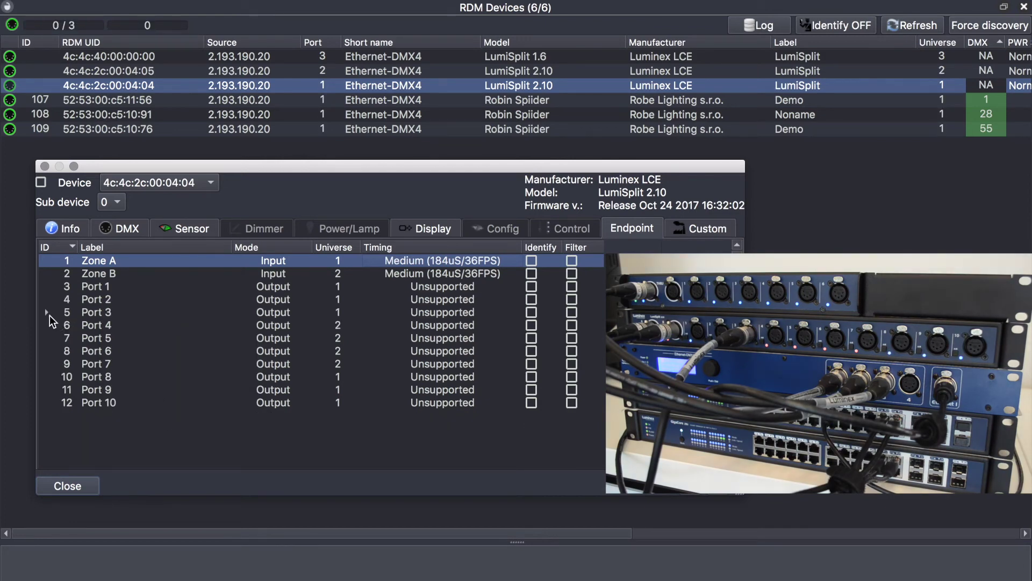
{"action": "left_click", "coordinate": [47, 312]}
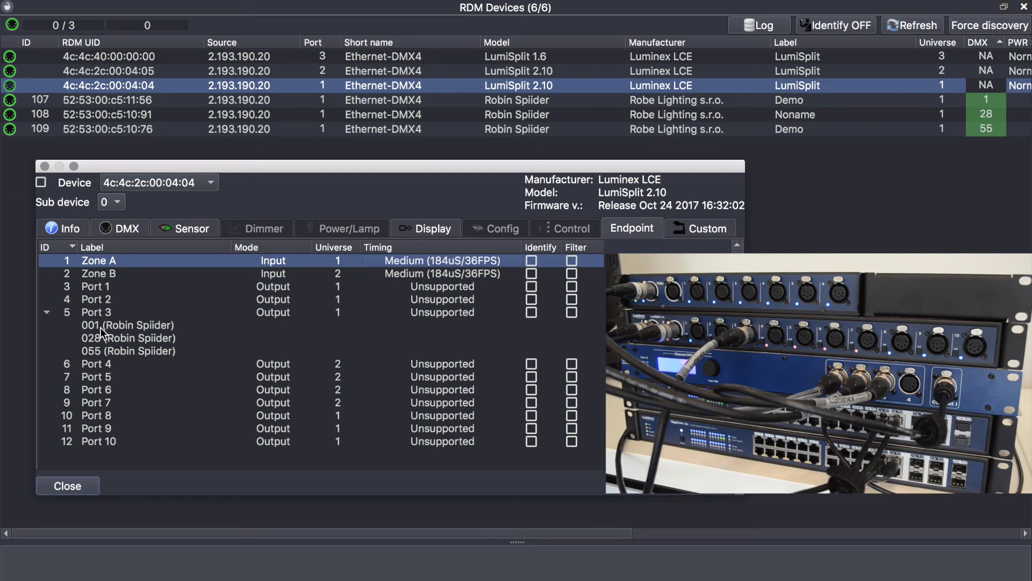
Step: Review the Robin Spiider fixture details on Port 3, then close the LumiSplit device window
{"action": "mouse_move", "coordinate": [157, 336]}
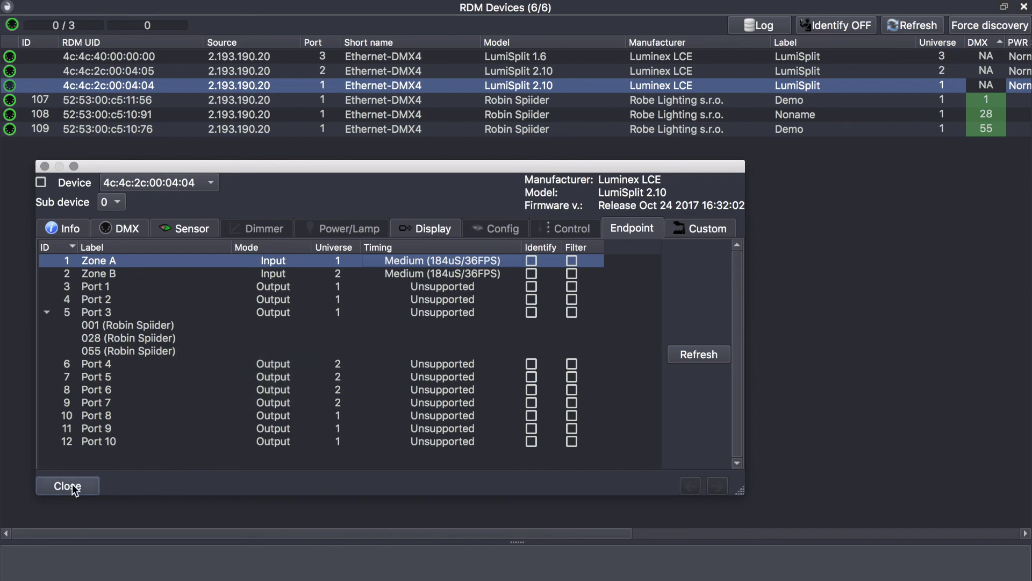
{"action": "left_click", "coordinate": [68, 486]}
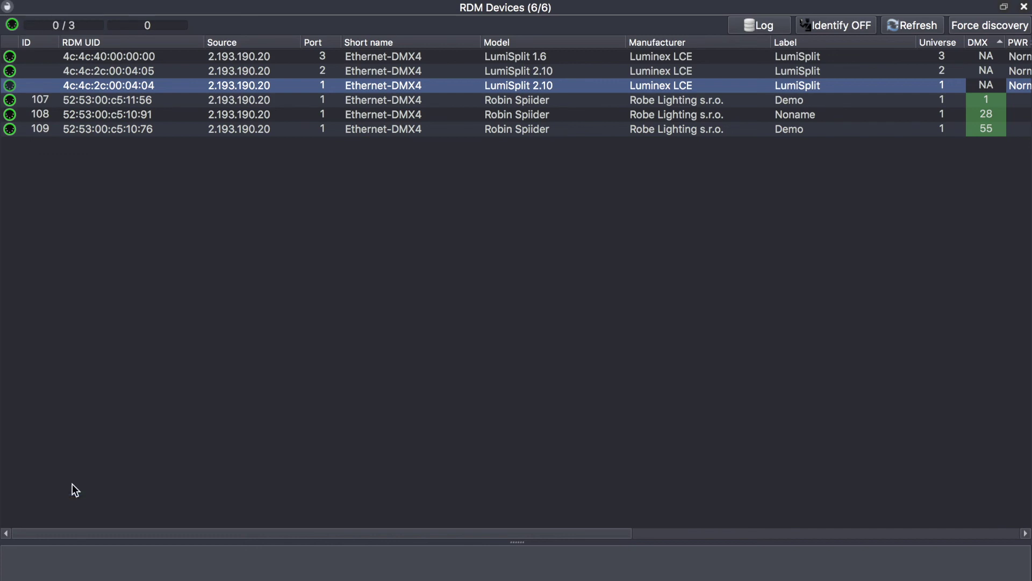